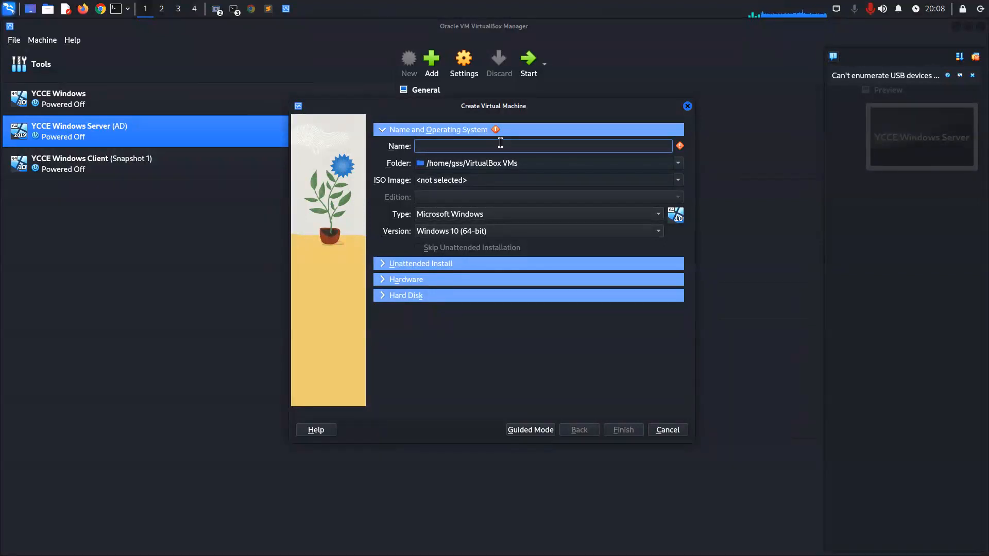
# Close the Create Virtual Machine dialog and review the configuration details of the existing YCCE virtual machines.
pyautogui.click(667, 429)
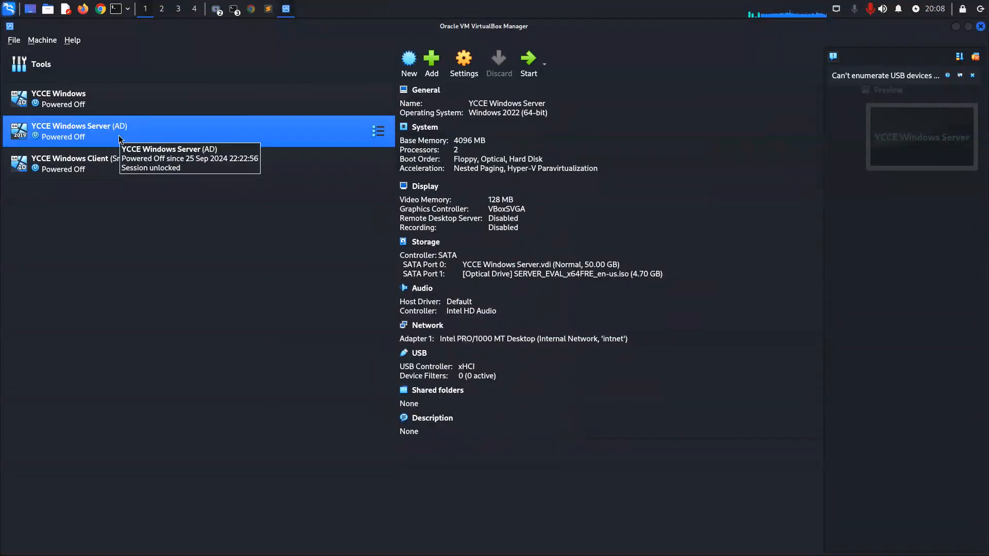
pyautogui.click(176, 108)
pyautogui.click(175, 135)
pyautogui.click(170, 175)
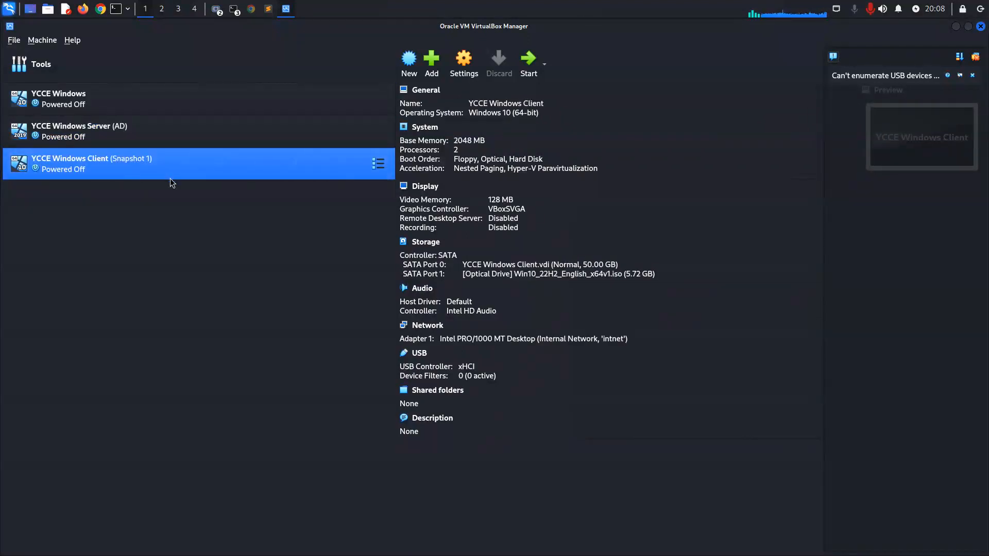
pyautogui.click(178, 134)
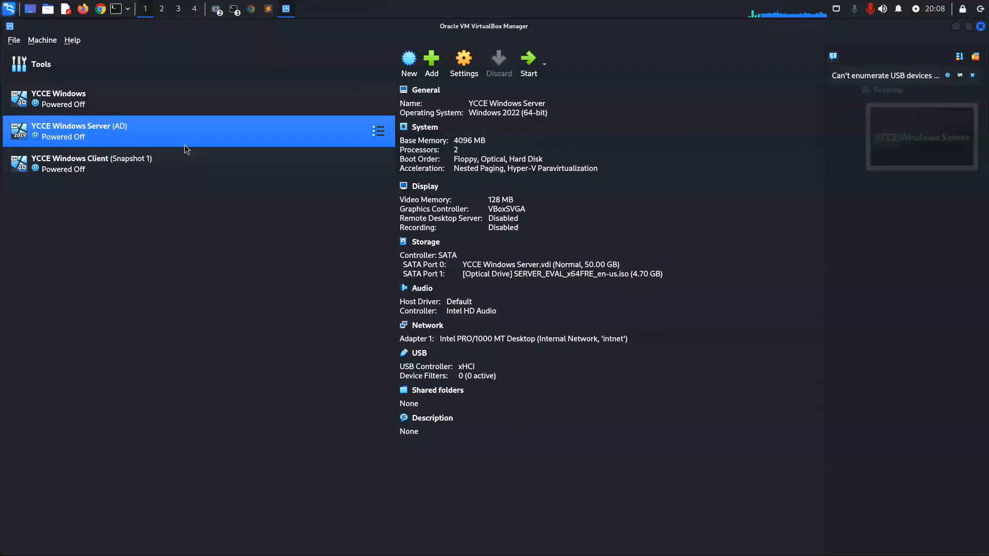
pyautogui.click(193, 162)
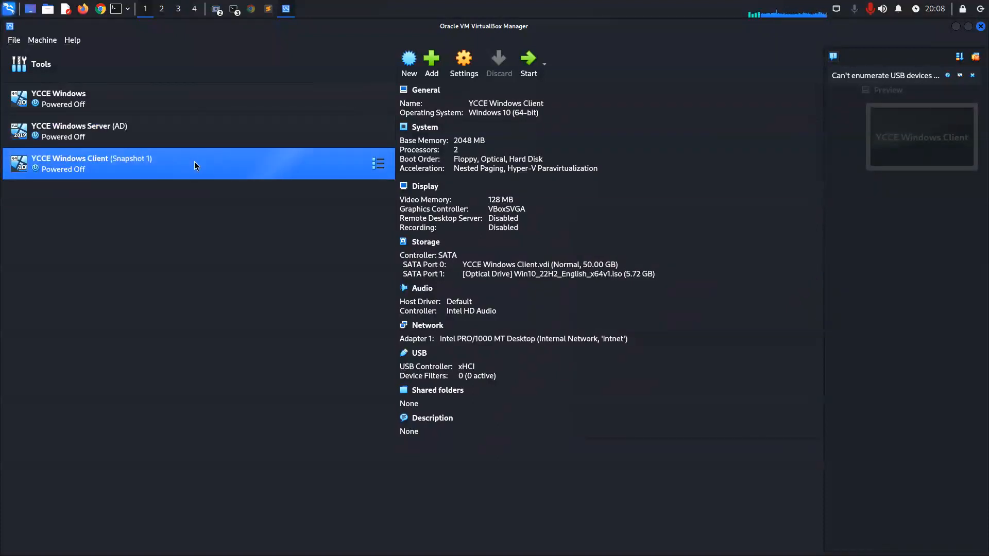
pyautogui.click(14, 39)
pyautogui.moveTo(72, 40)
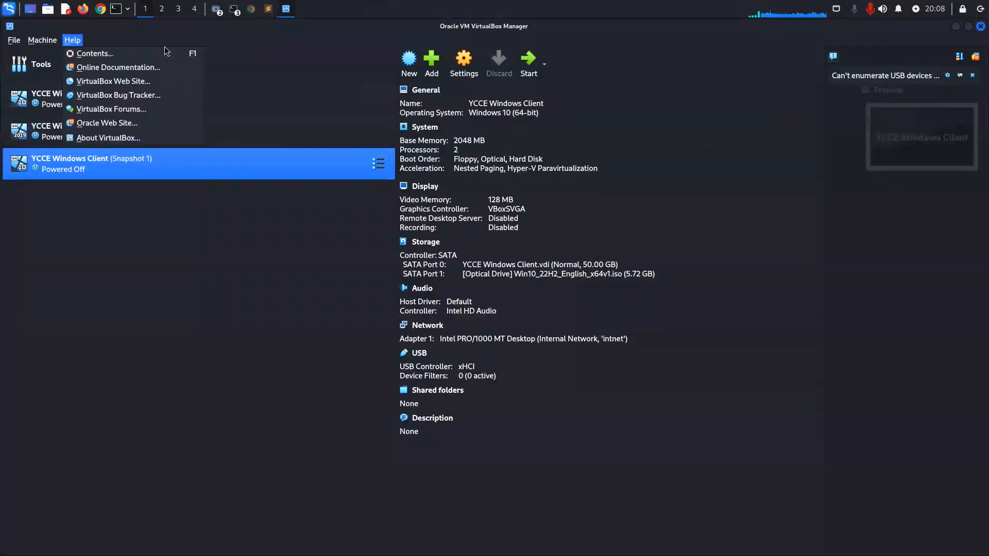
pyautogui.click(422, 67)
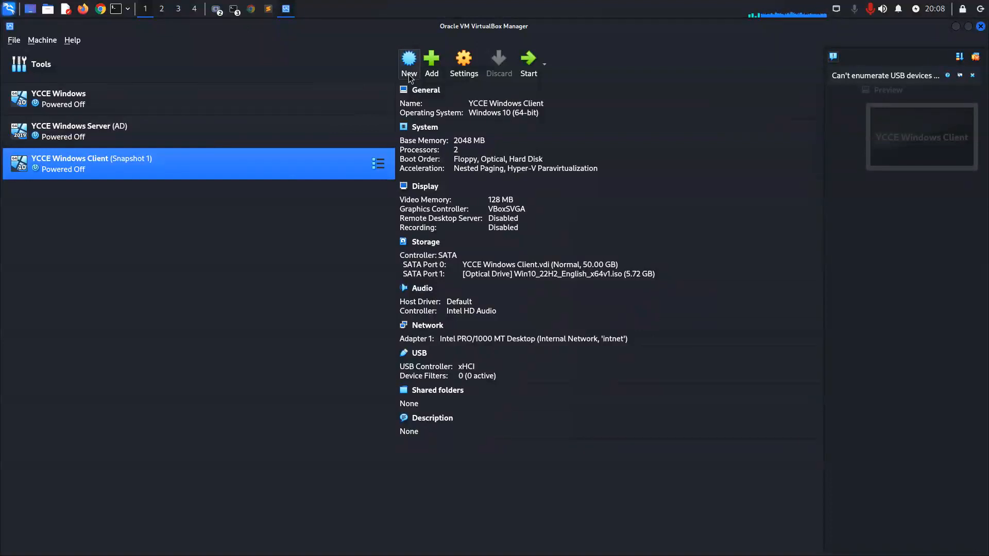
# Begin creating a new virtual machine and name it YCCE Windows Server 2.
pyautogui.click(410, 72)
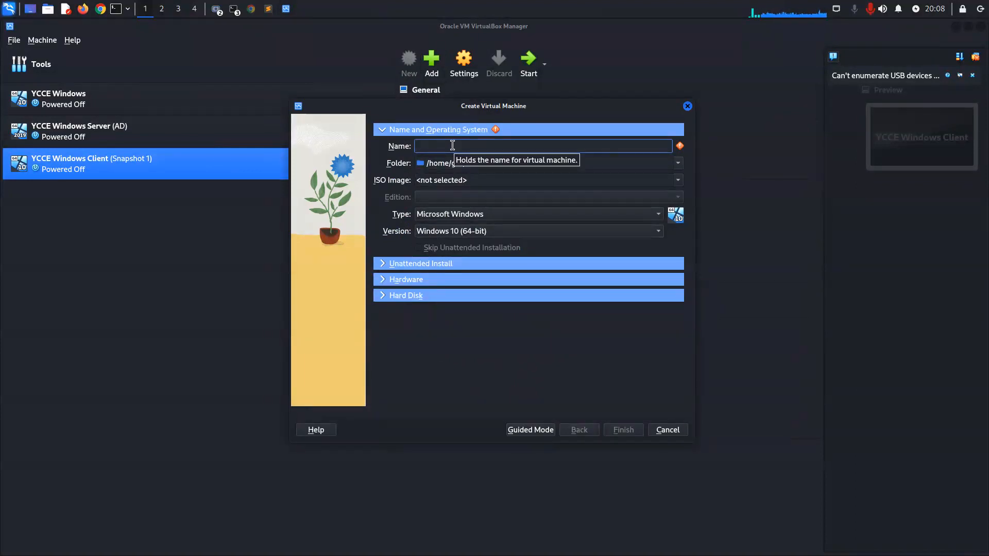
pyautogui.write('YCE')
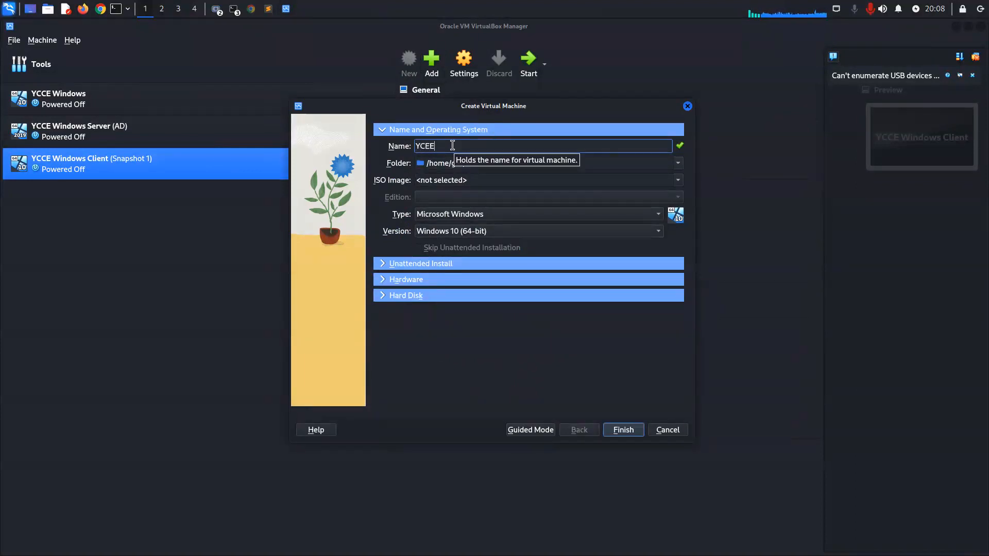
pyautogui.press('BackSpace')
pyautogui.write('CE Windows Server')
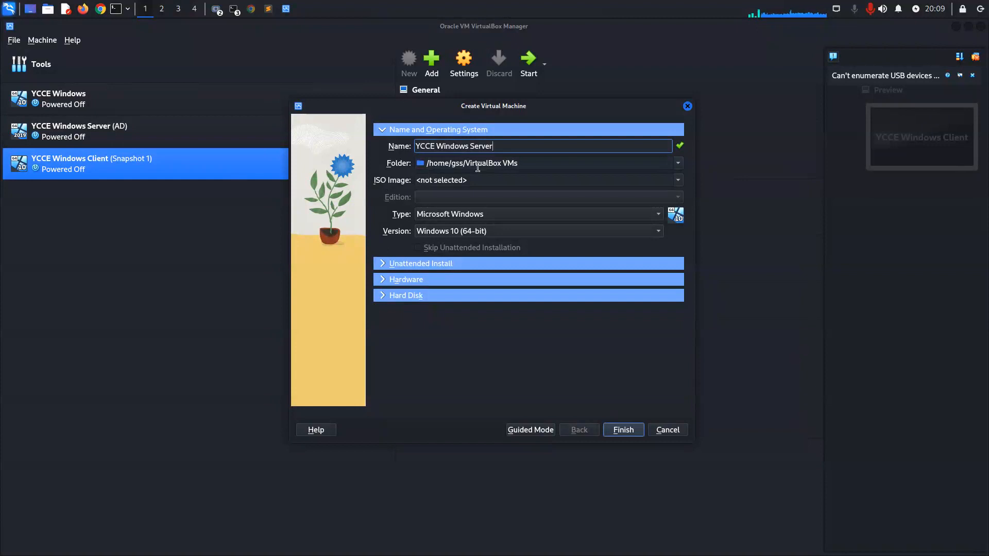
pyautogui.write('2')
# Use SERVER_EVAL_x64FRE_en-us.iso as the virtual machine's ISO image and enable skipping of the unattended installation.
pyautogui.click(678, 181)
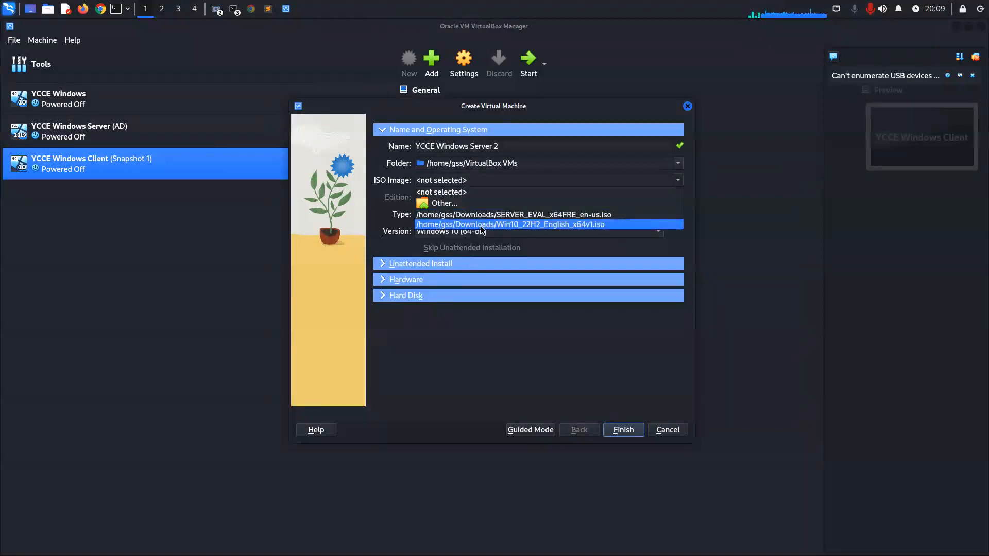
pyautogui.click(456, 215)
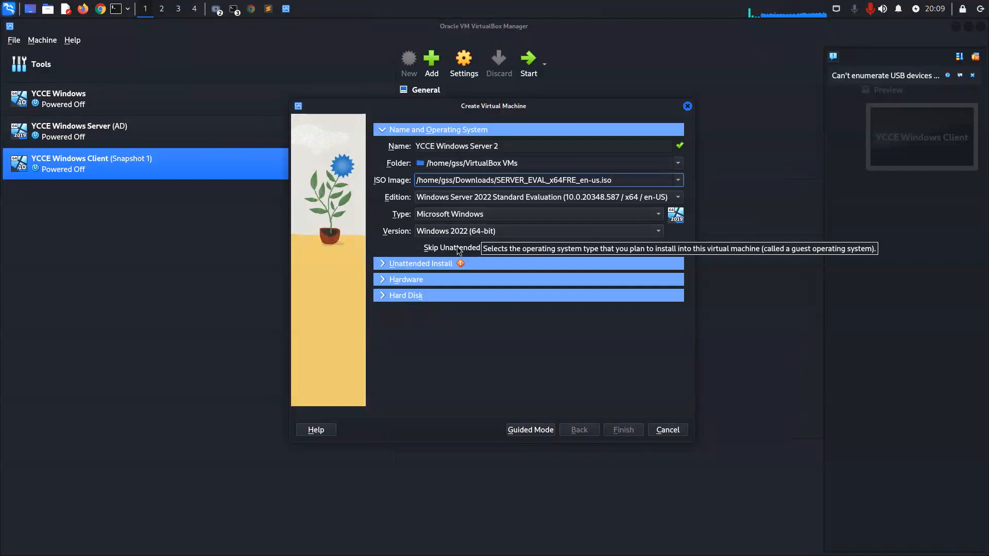
pyautogui.click(382, 265)
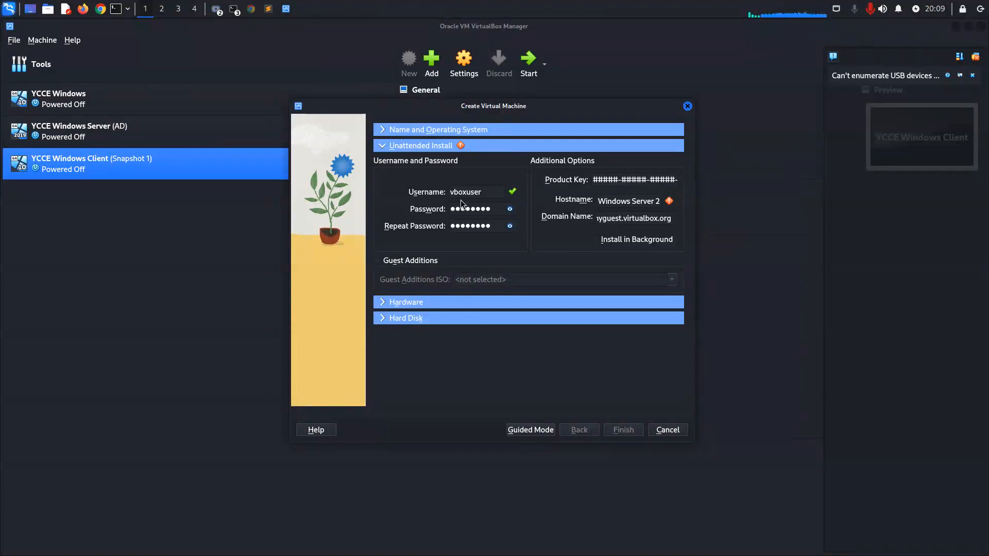
pyautogui.click(383, 131)
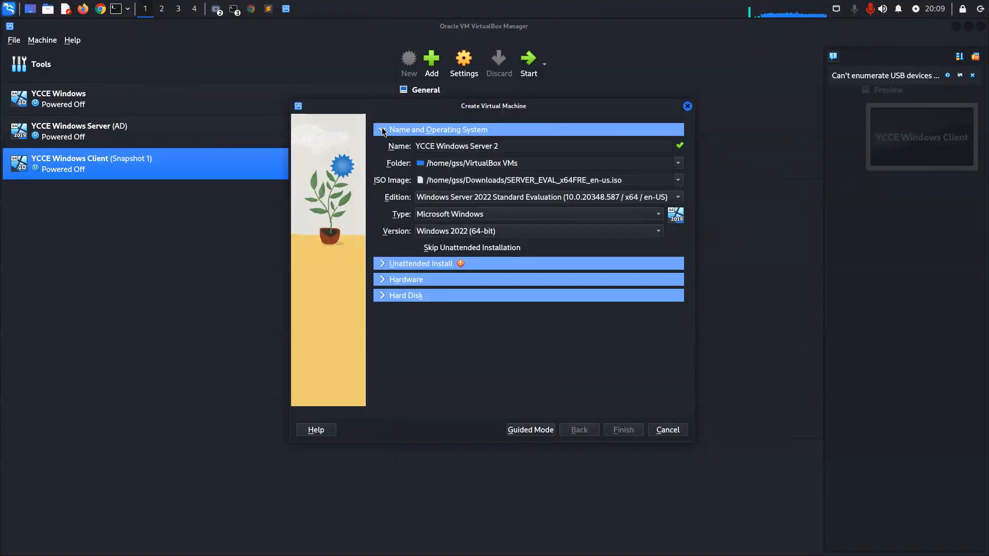
pyautogui.click(417, 249)
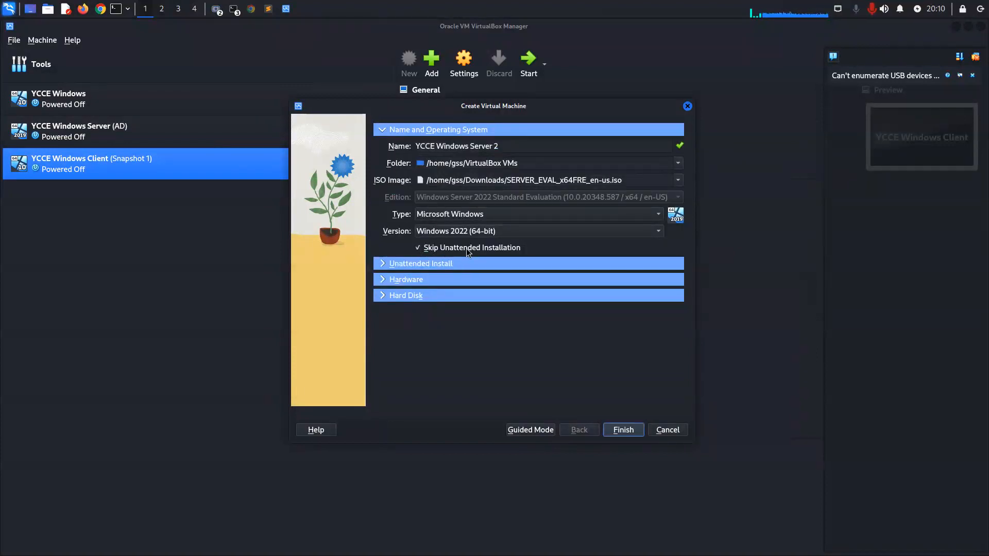
# Finish creating the virtual machine with 4096 MB of base memory, 2 processors and a virtual hard disk of about 29.65 GB.
pyautogui.click(438, 279)
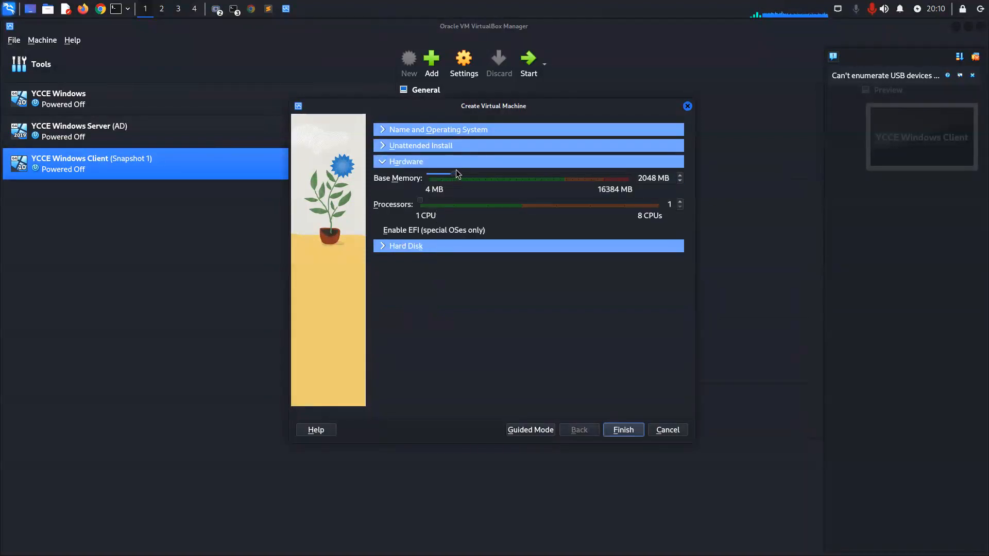
pyautogui.moveTo(456, 170); pyautogui.dragTo(478, 174)
pyautogui.click(431, 246)
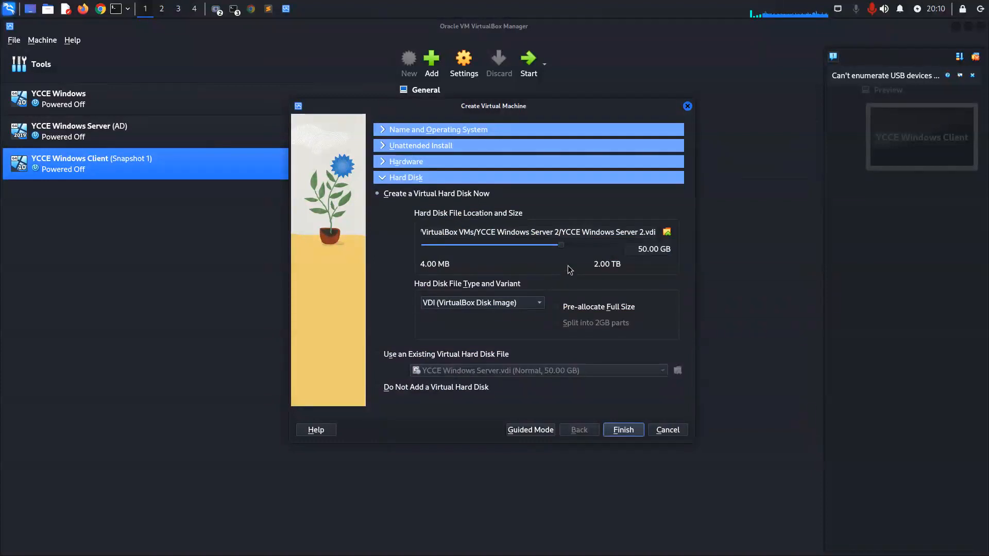
pyautogui.moveTo(563, 247)
pyautogui.mouseDown()
pyautogui.moveTo(516, 248)
pyautogui.moveTo(556, 250)
pyautogui.mouseUp()
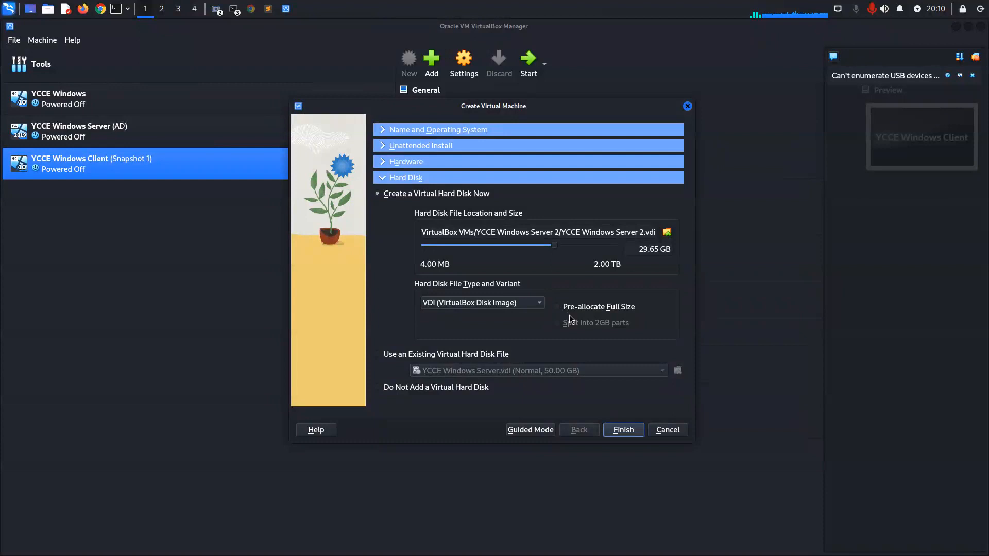
pyautogui.click(621, 433)
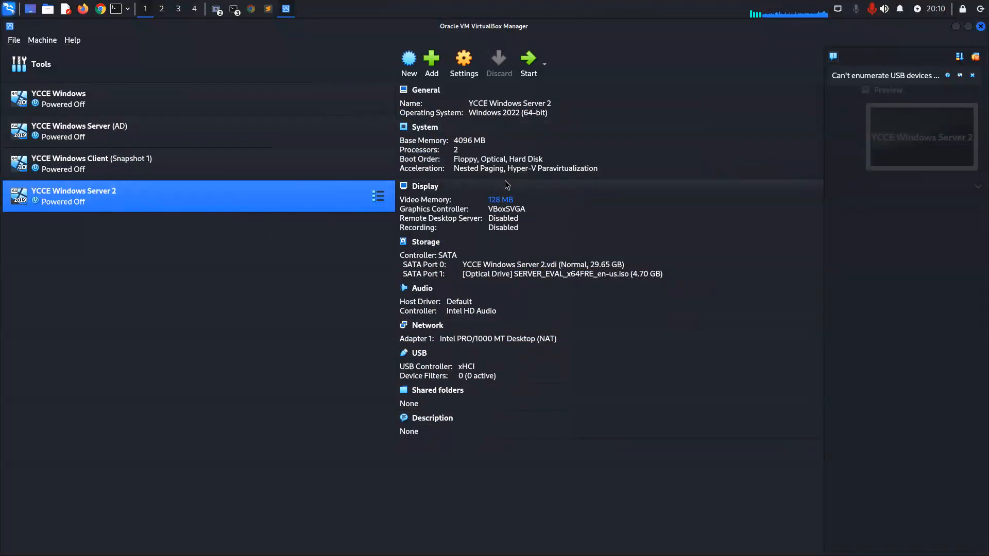
# Start the YCCE Windows Server 2 machine, dismiss its notifications and maximize its window.
pyautogui.click(528, 75)
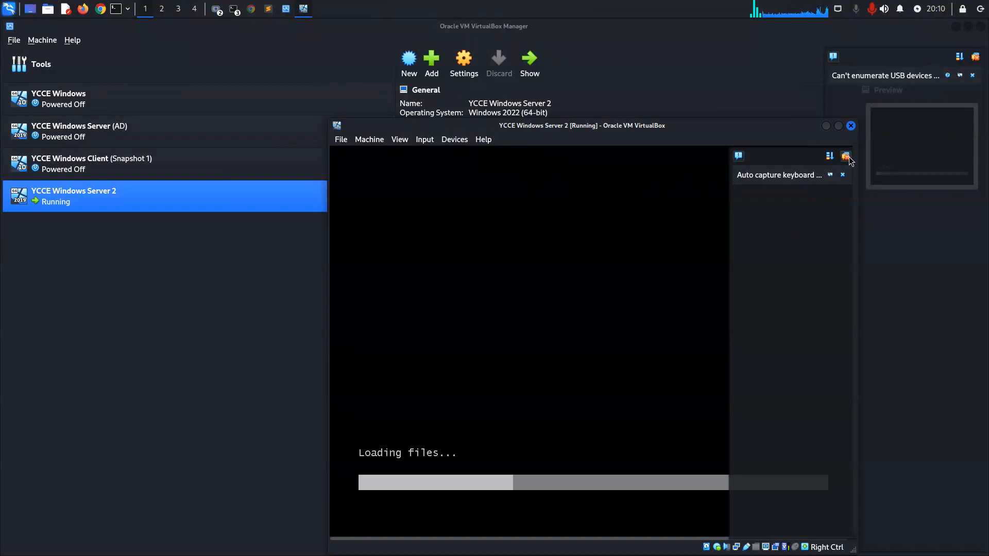
pyautogui.click(848, 158)
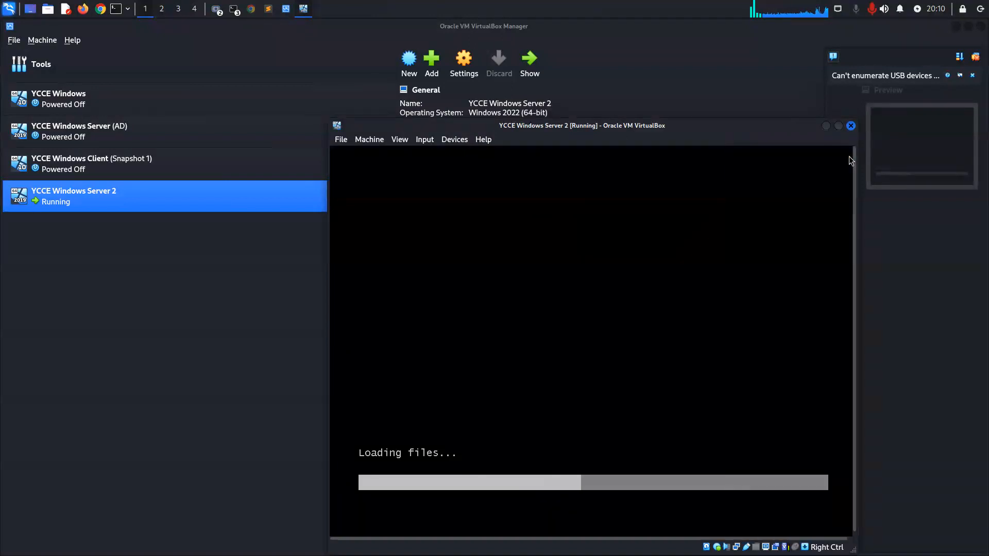
pyautogui.click(837, 129)
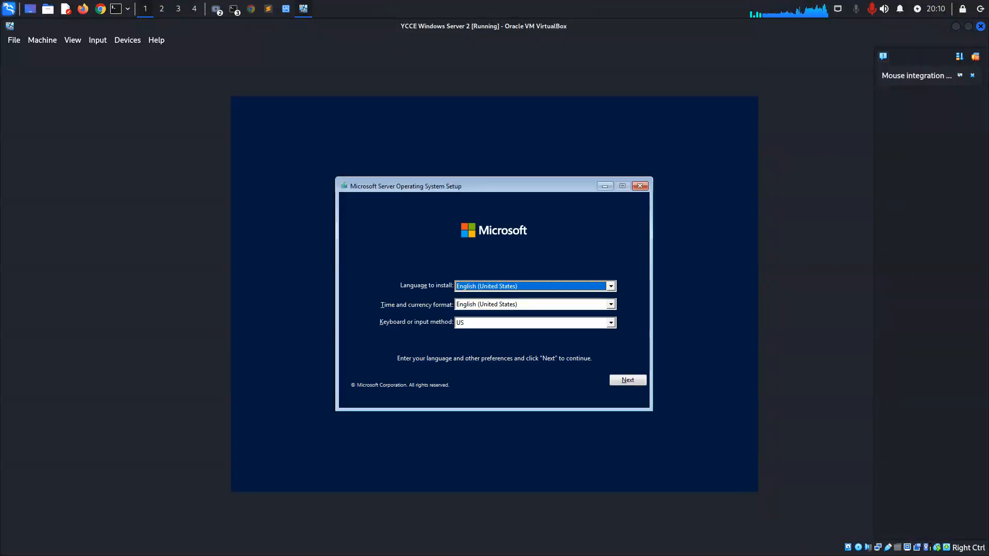
# Set the setup's time and currency format to English (India) and start the server operating system installation.
pyautogui.click(607, 305)
pyautogui.scroll(4, 571, 327)
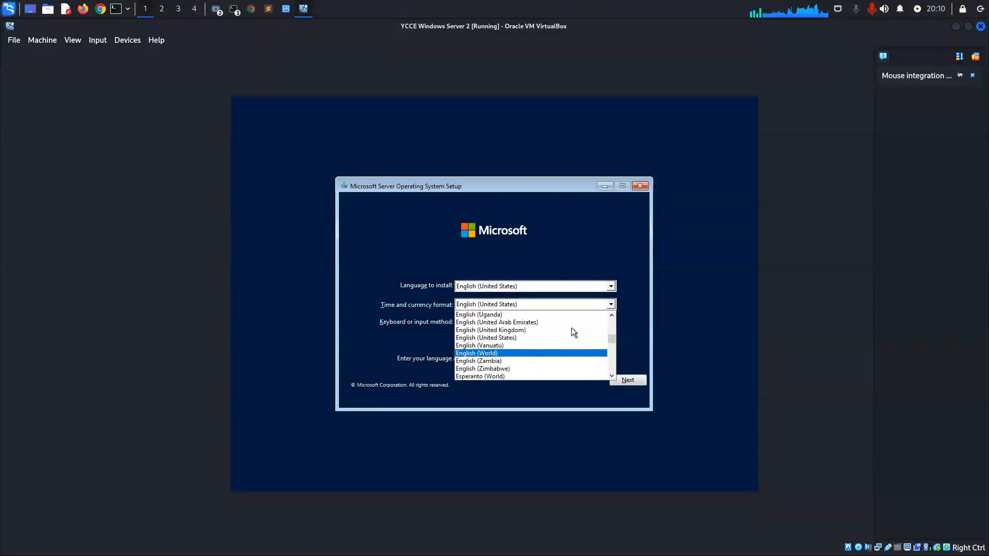
pyautogui.scroll(6, 555, 341)
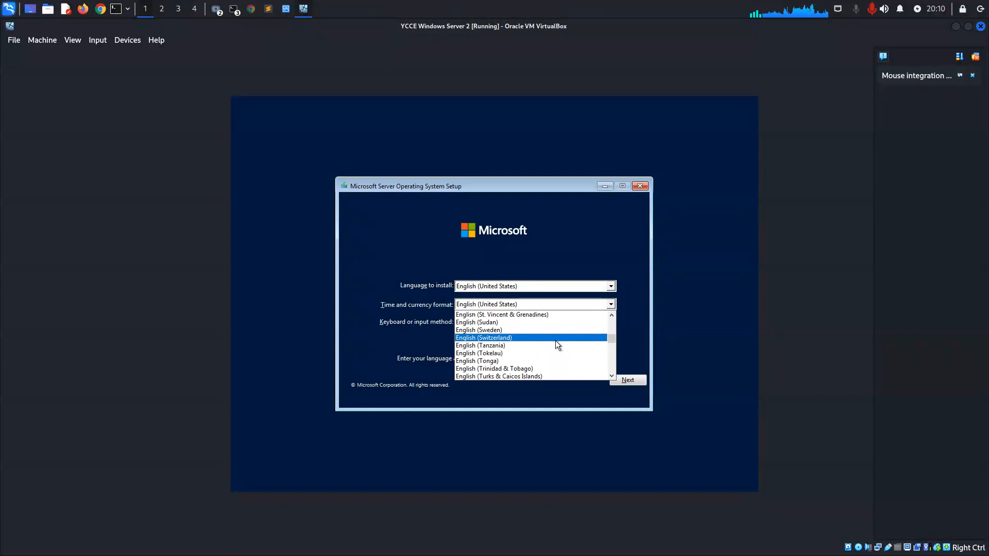
pyautogui.scroll(4, 555, 341)
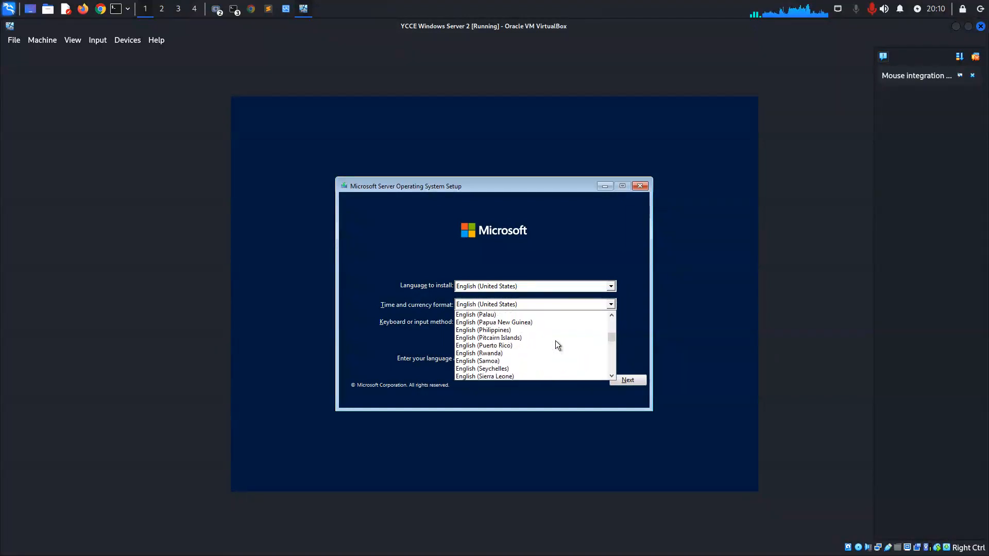
pyautogui.scroll(6, 555, 341)
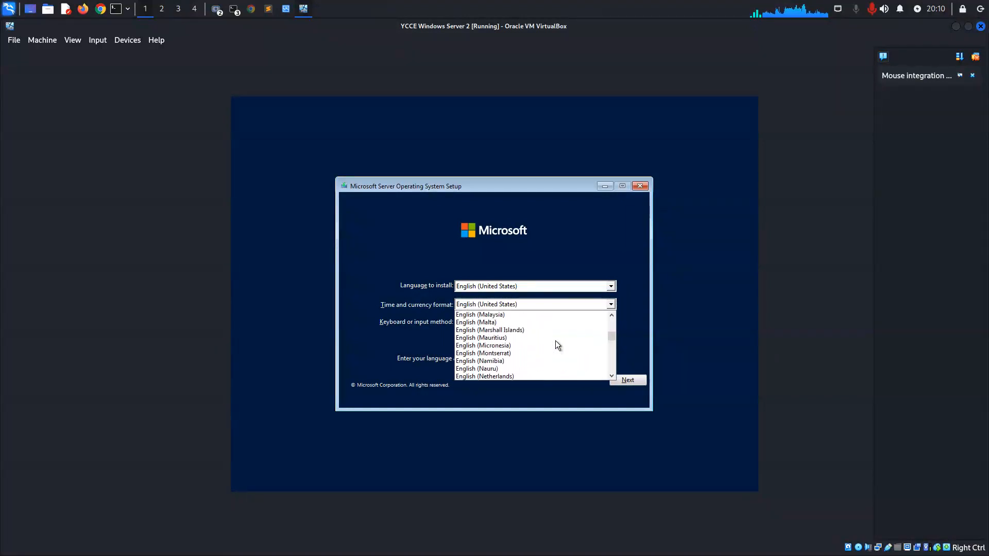
pyautogui.scroll(2, 555, 341)
pyautogui.click(502, 344)
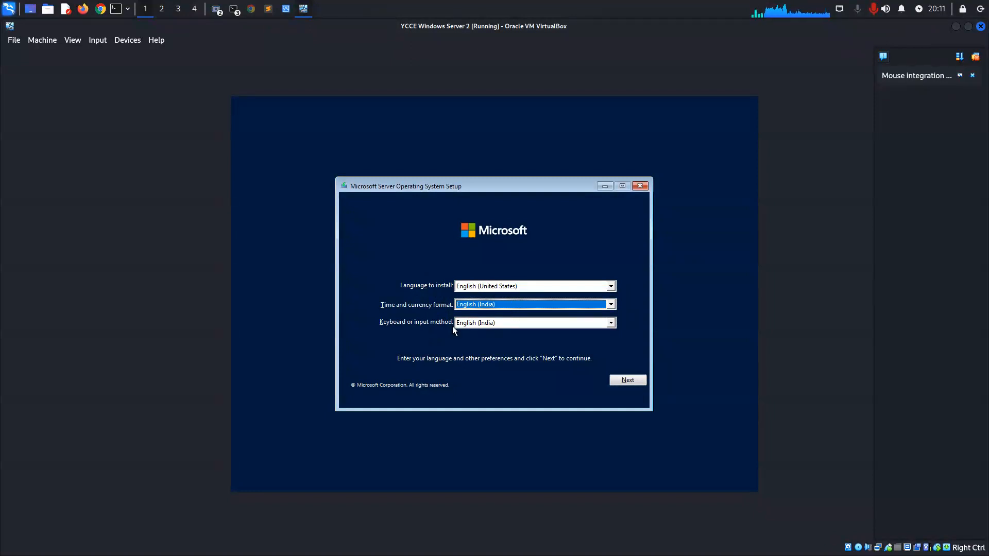
pyautogui.click(626, 381)
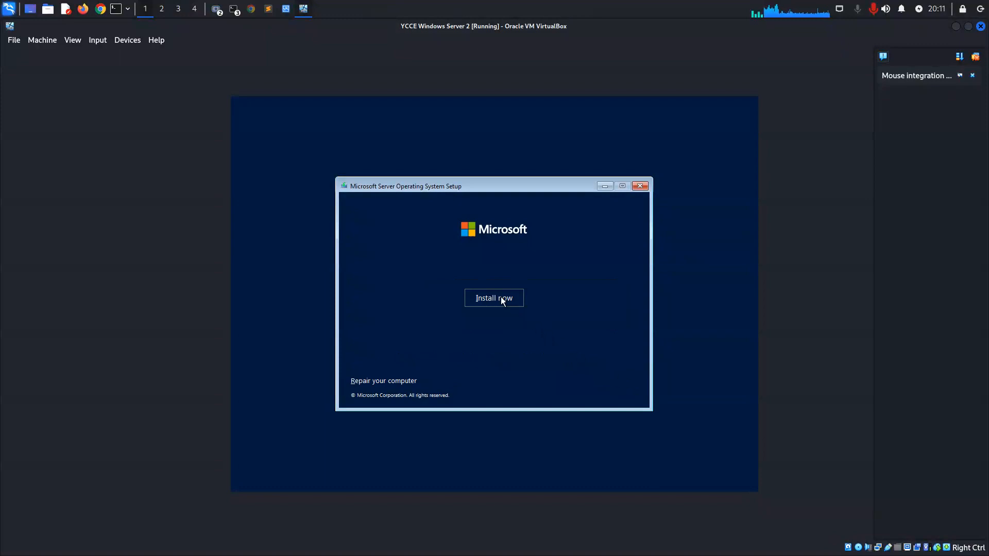
pyautogui.click(501, 298)
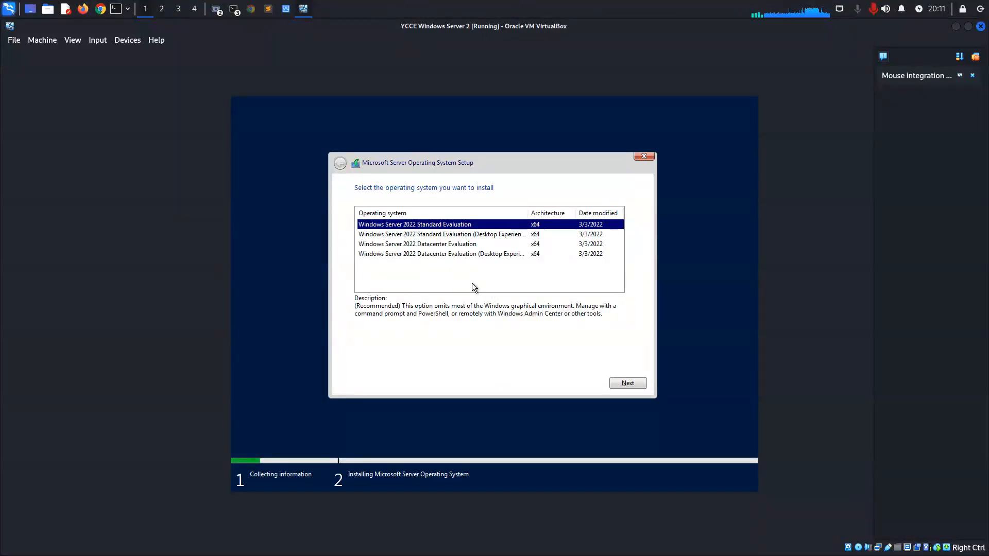
# Compare the descriptions of the offered editions and choose Windows Server 2022 Standard Evaluation (Desktop Experience) for installation.
pyautogui.click(469, 235)
pyautogui.click(475, 244)
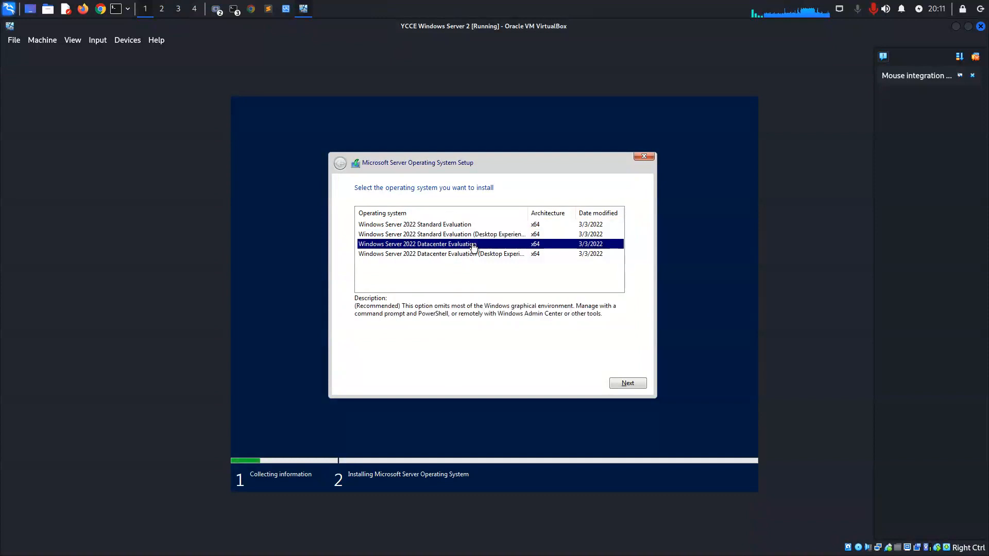
pyautogui.click(482, 254)
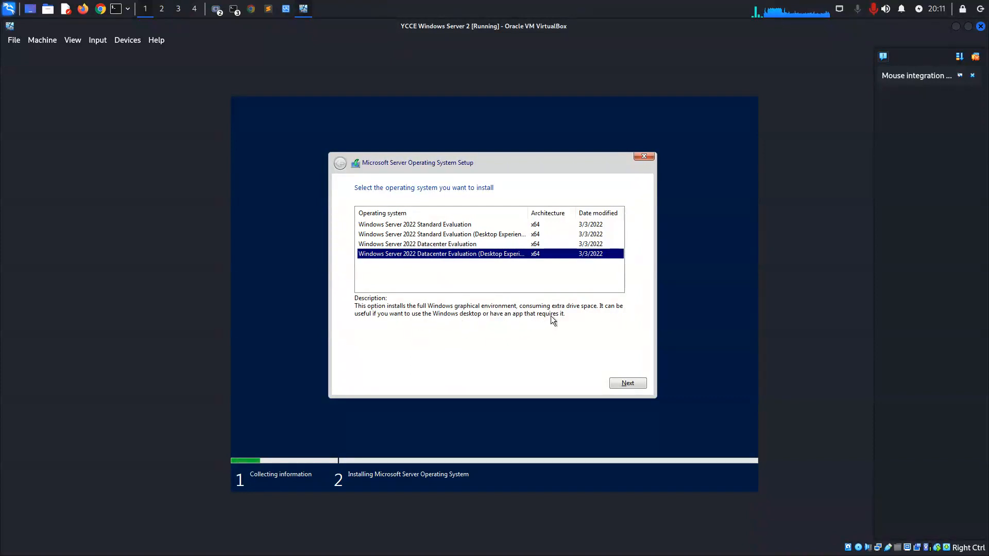
pyautogui.click(473, 236)
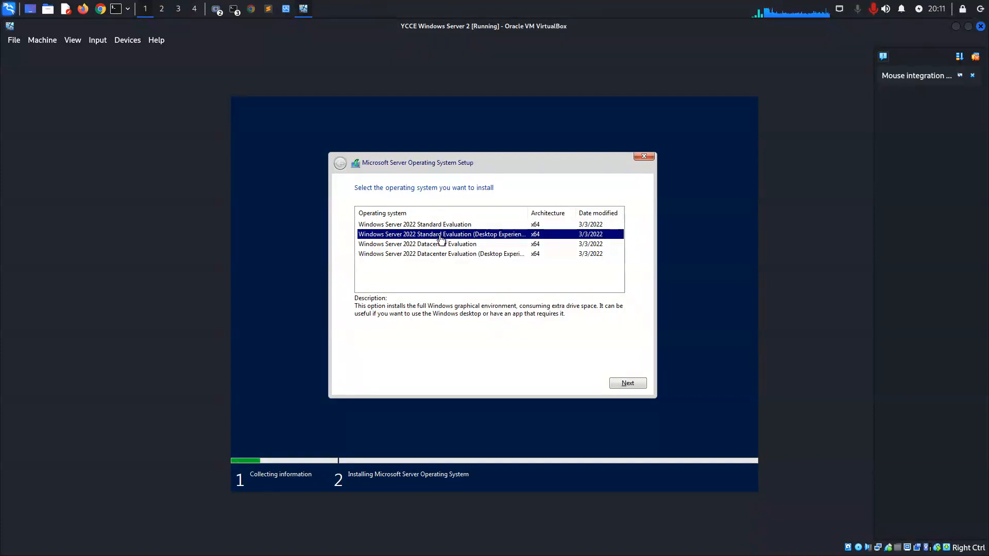
pyautogui.click(495, 227)
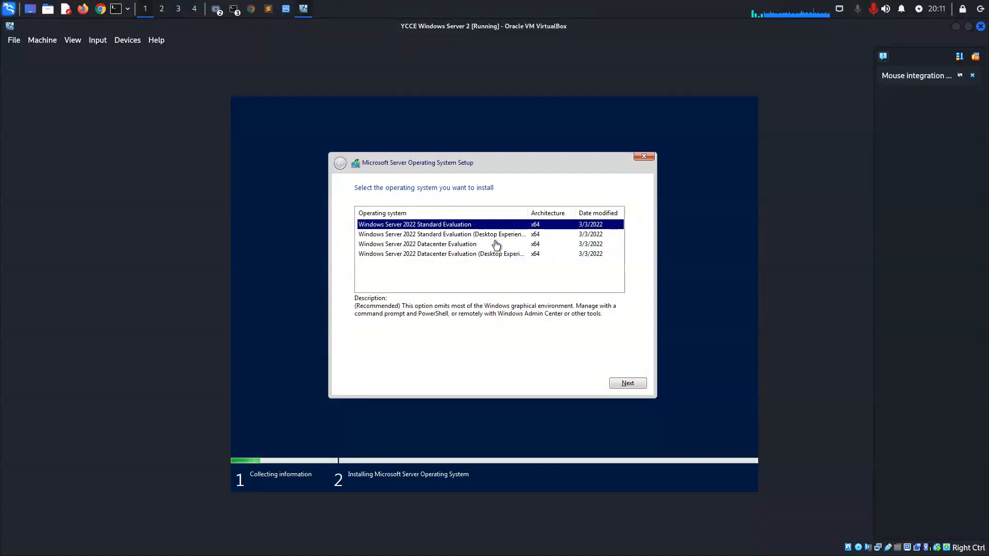
pyautogui.click(496, 244)
pyautogui.click(495, 235)
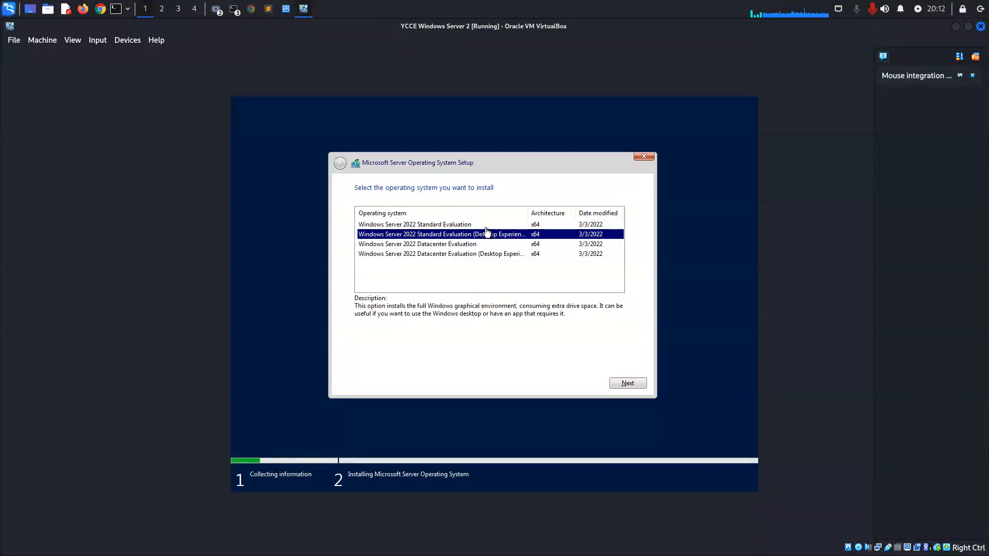
pyautogui.click(486, 228)
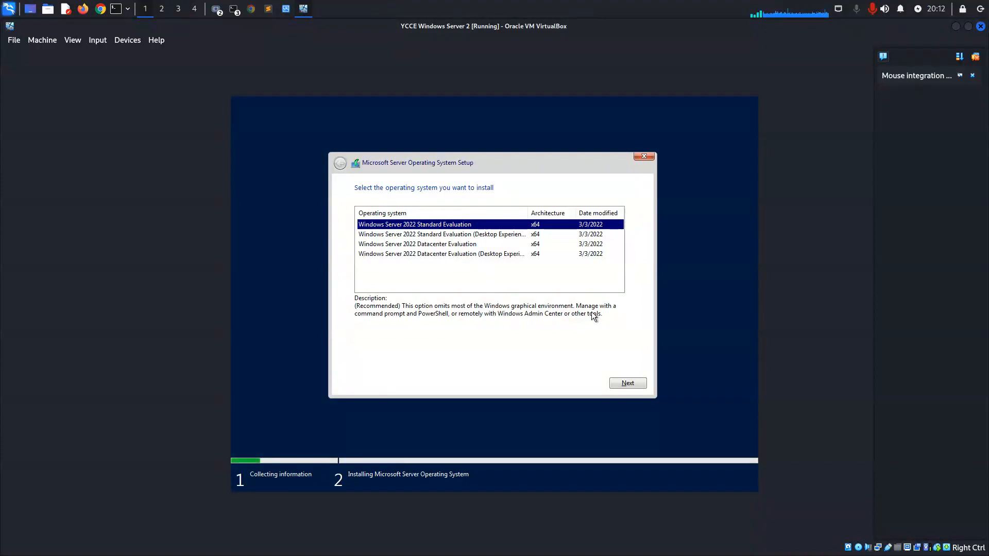
pyautogui.click(491, 237)
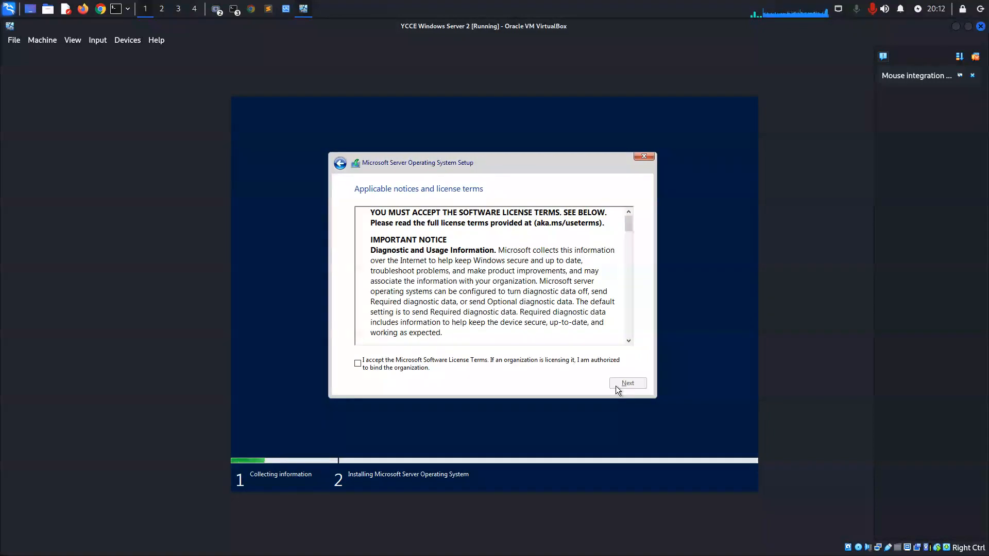
# Accept the Microsoft Software License Terms and start a custom installation of the server operating system on Drive 0 Unallocated Space.
pyautogui.scroll(-15, 450, 337)
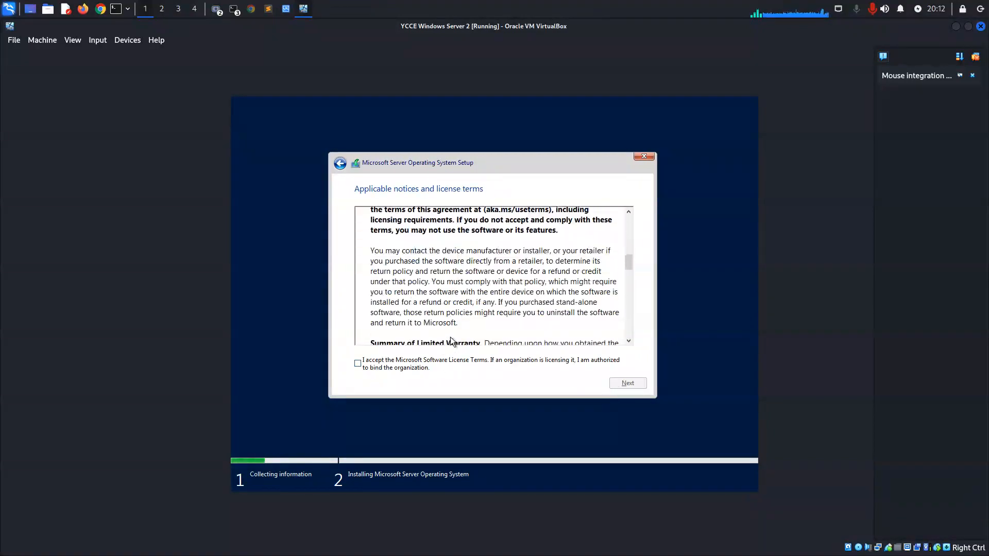
pyautogui.click(381, 368)
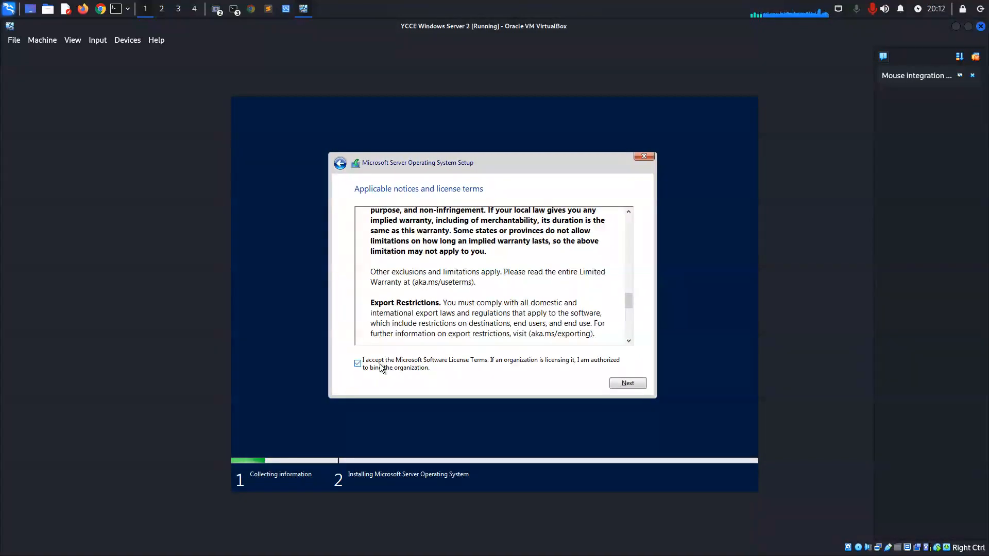
pyautogui.click(624, 383)
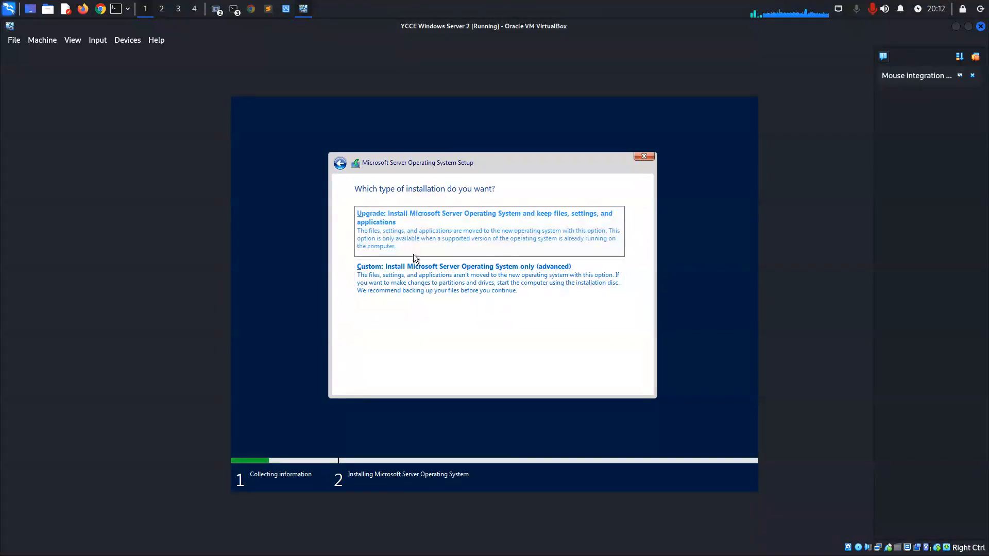
pyautogui.click(422, 285)
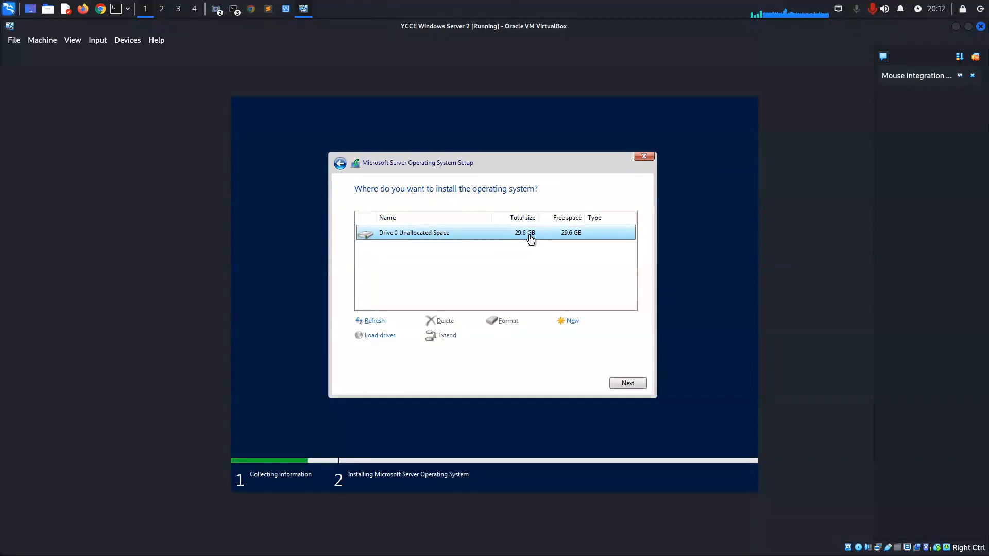
pyautogui.click(631, 385)
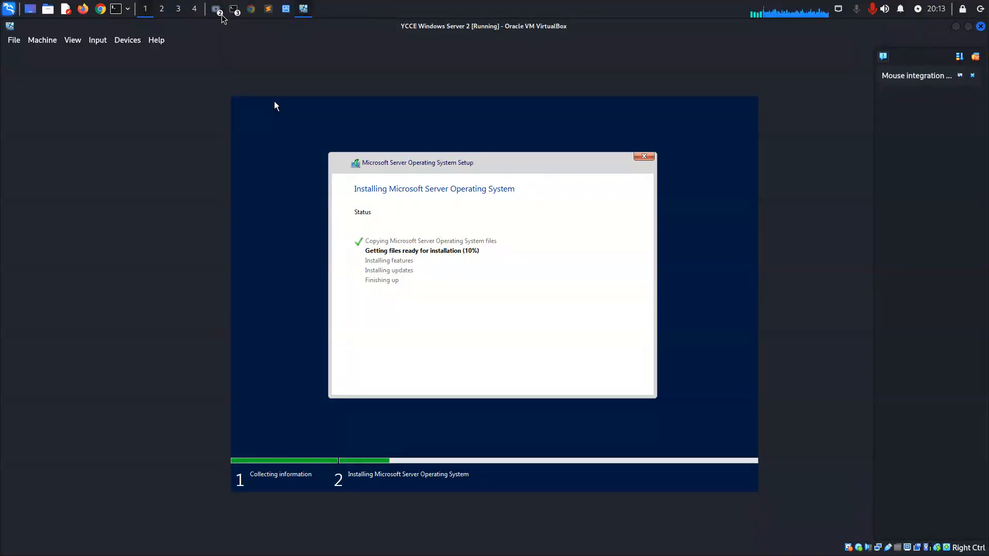
pyautogui.click(220, 15)
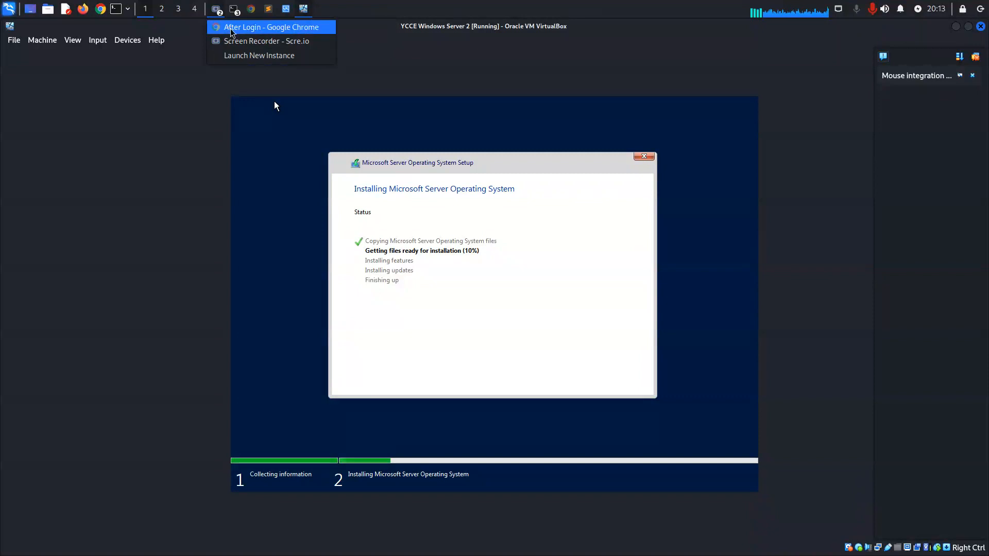
pyautogui.click(248, 41)
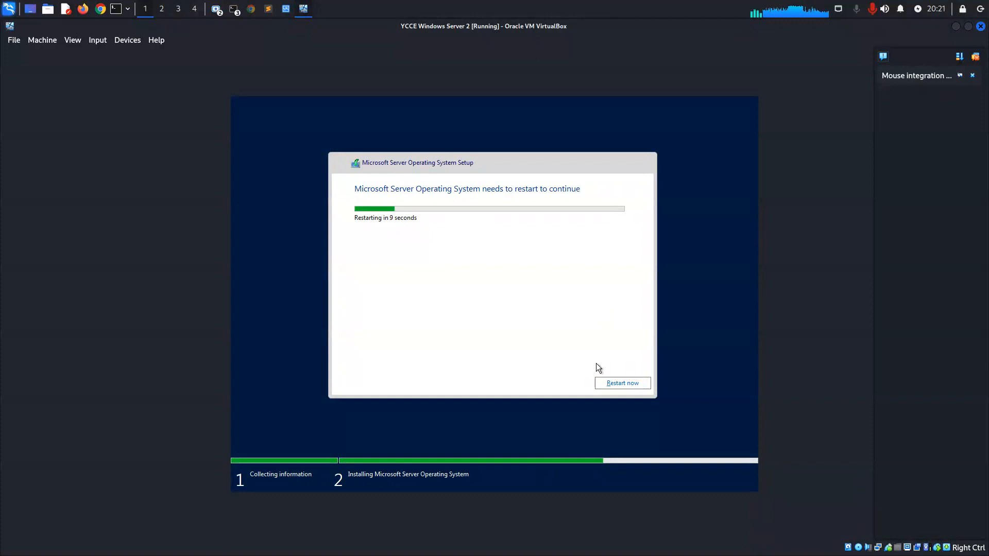
# Restart the virtual machine immediately to continue the server operating system installation.
pyautogui.click(611, 383)
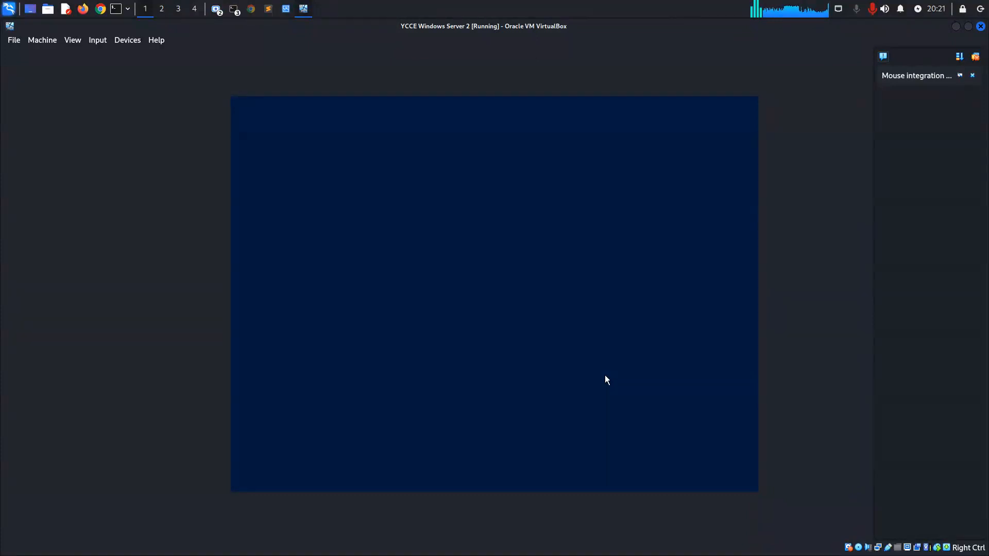
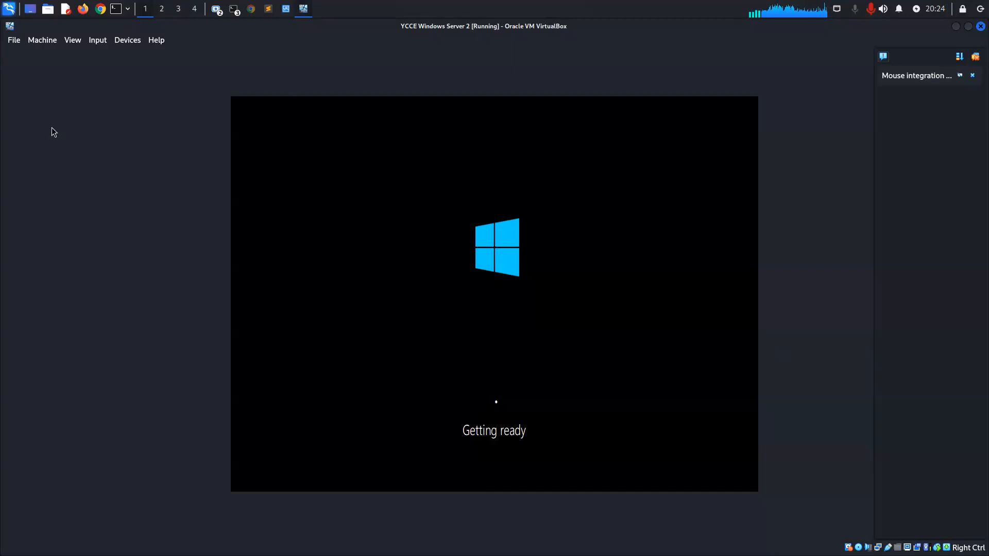
# Review the virtual machine's network adapter settings, then close them without making changes.
pyautogui.click(51, 43)
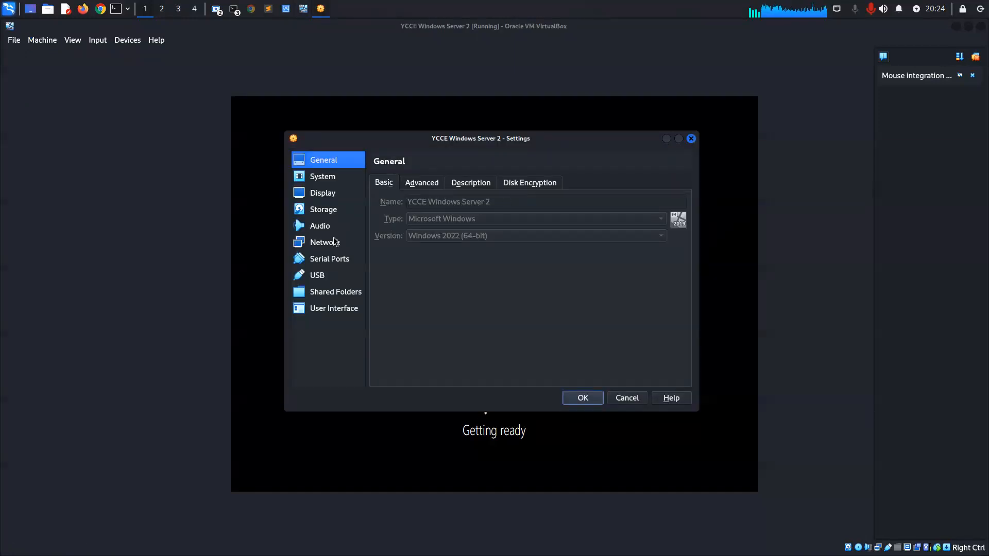
pyautogui.click(331, 246)
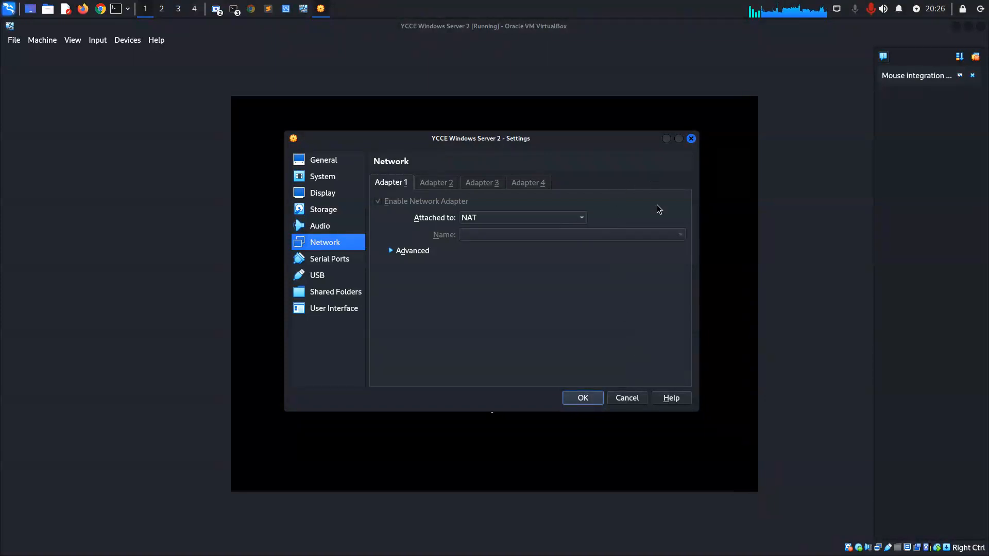
pyautogui.moveTo(569, 143); pyautogui.dragTo(316, 137)
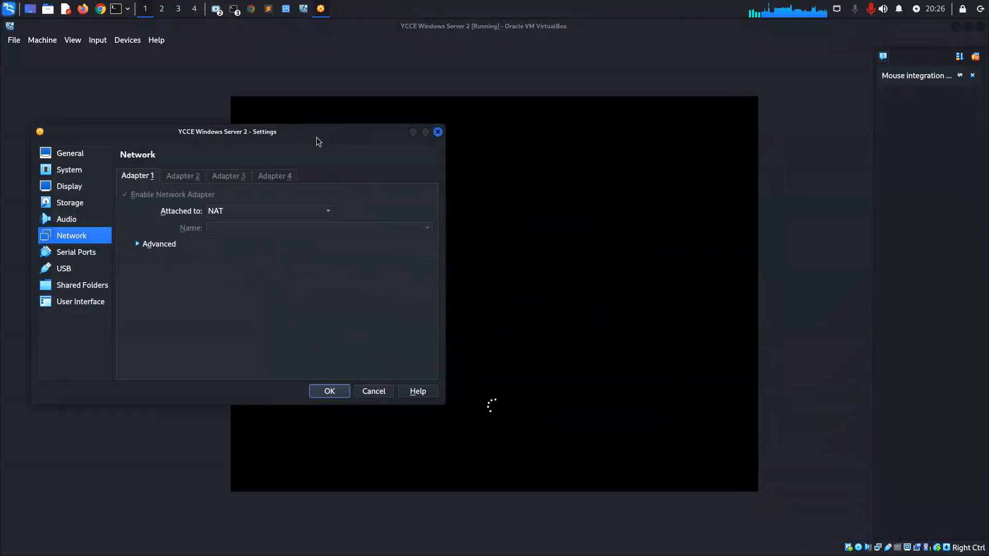
pyautogui.click(366, 392)
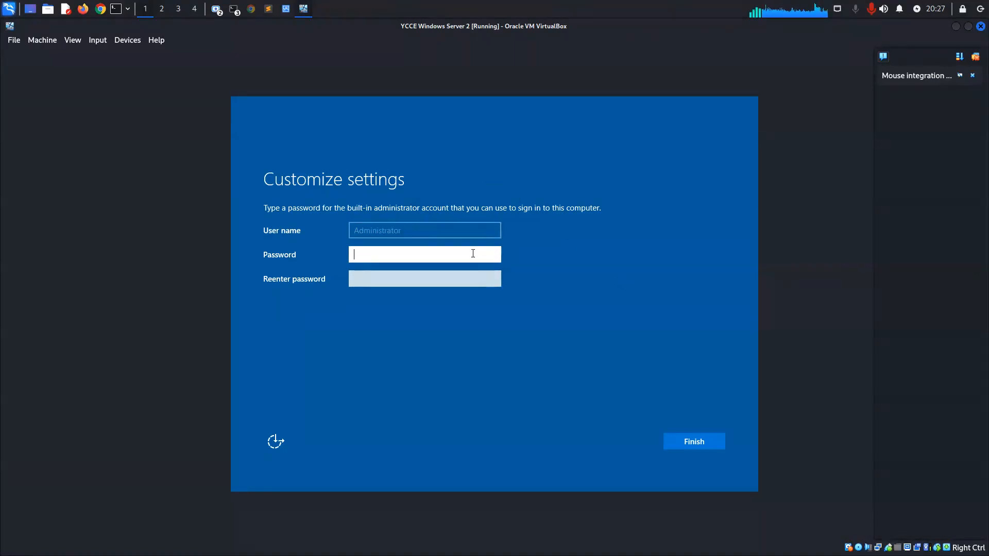
# Enter and re-enter the built-in administrator account's password, check both entries, and finish the settings customization.
pyautogui.write('••••••••••')
pyautogui.click(494, 256)
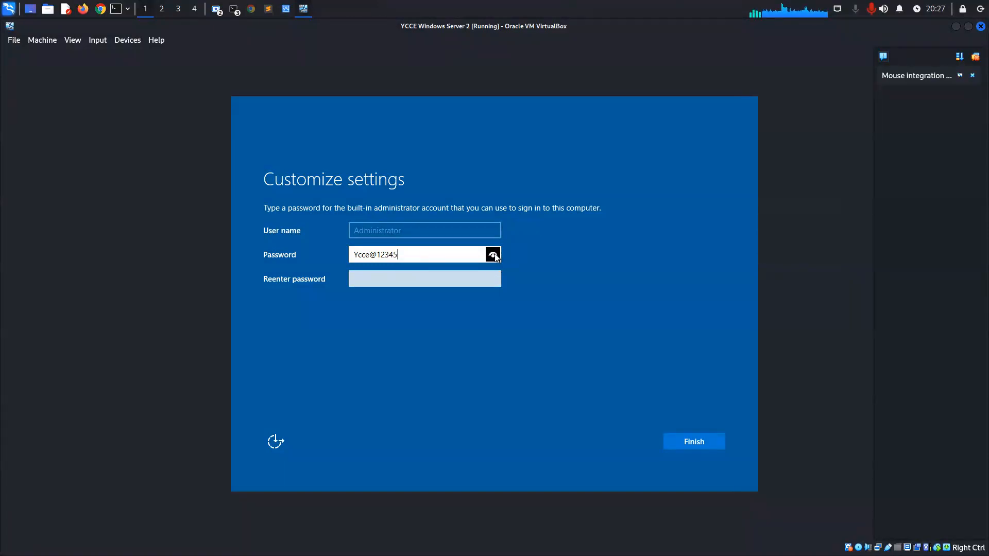
pyautogui.moveTo(494, 256); pyautogui.dragTo(479, 263)
pyautogui.click(406, 281)
pyautogui.write('••••••••••')
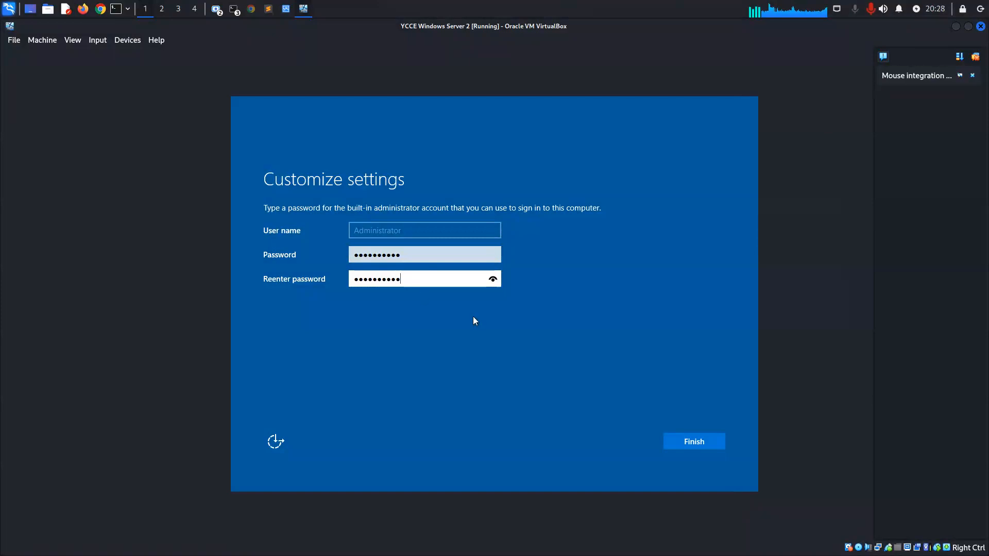
pyautogui.click(491, 280)
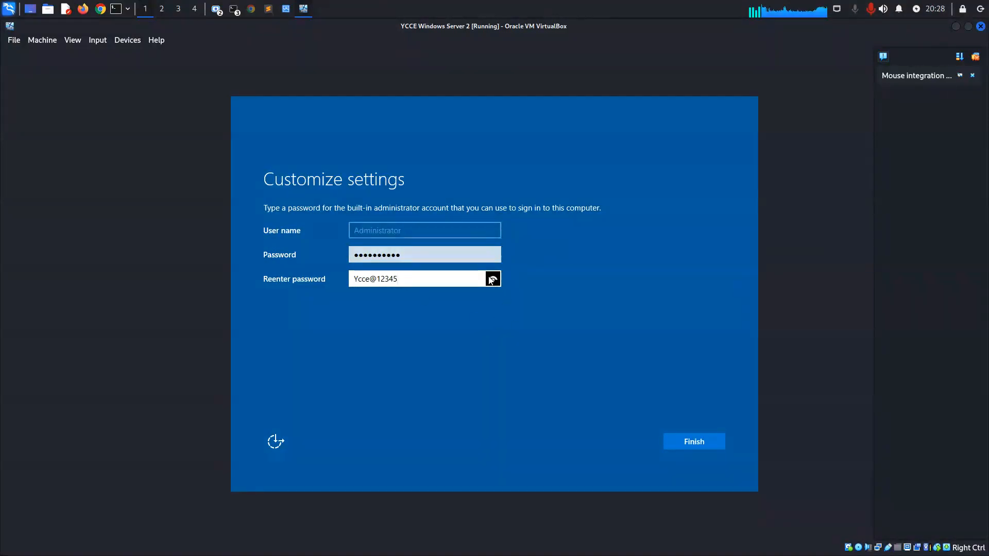
pyautogui.click(702, 441)
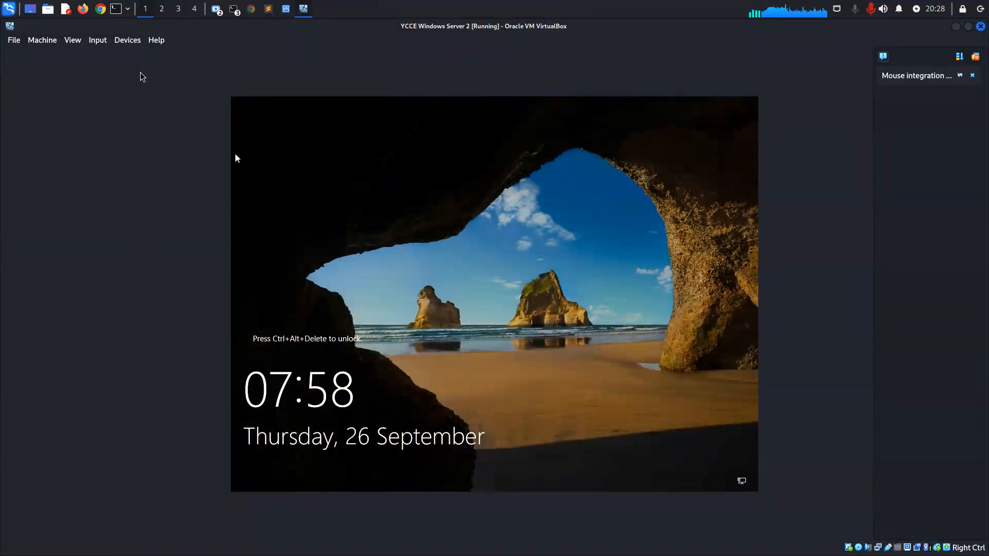
# Unlock the server by sending it Ctrl-Alt-Del and sign in to the Administrator account with its password.
pyautogui.click(98, 41)
pyautogui.moveTo(114, 53)
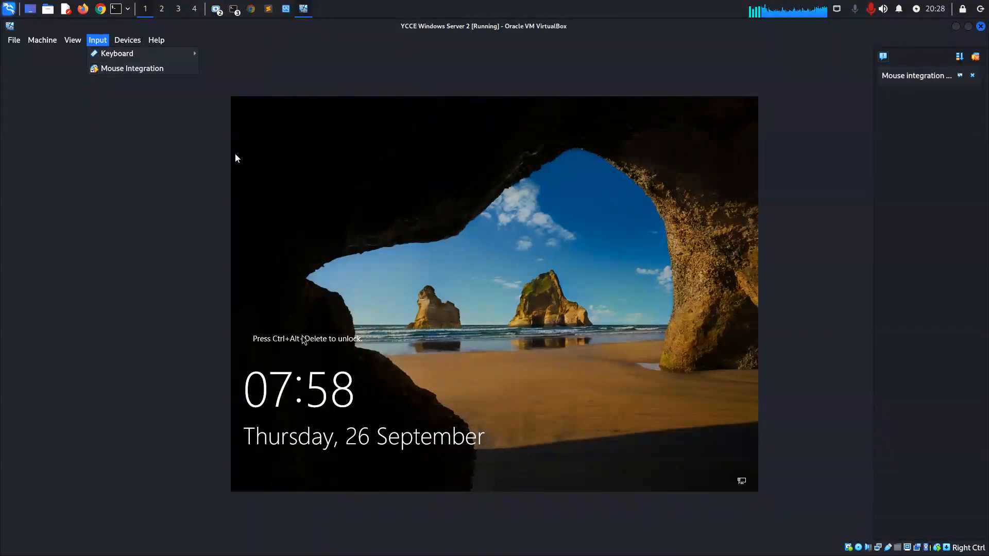
pyautogui.moveTo(150, 54)
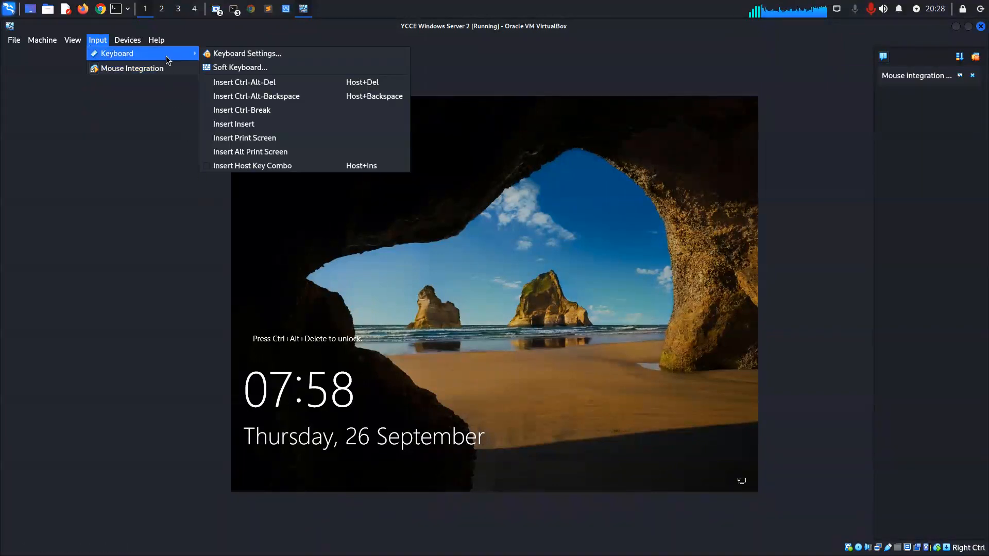
pyautogui.click(273, 84)
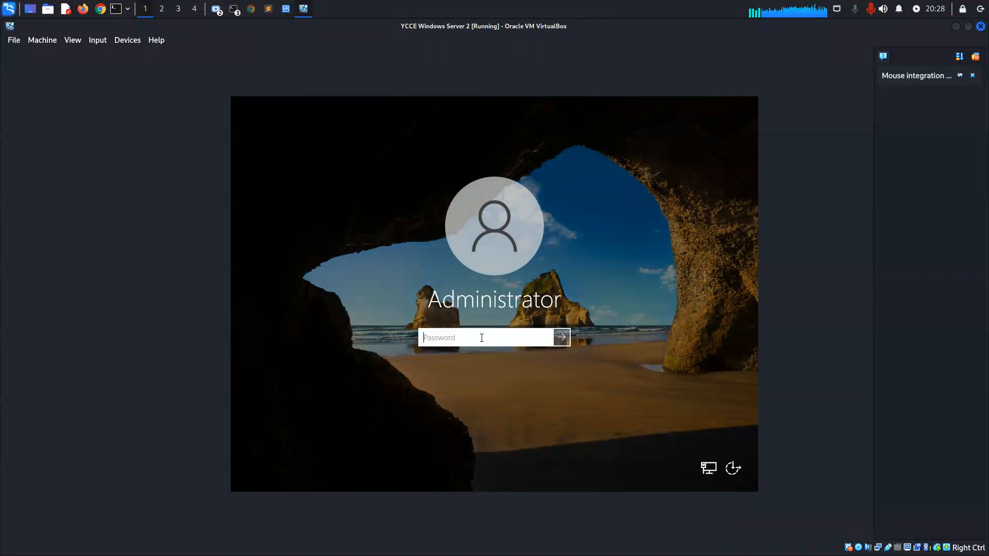
pyautogui.write('**********')
pyautogui.click(546, 341)
pyautogui.moveTo(547, 341); pyautogui.dragTo(547, 341)
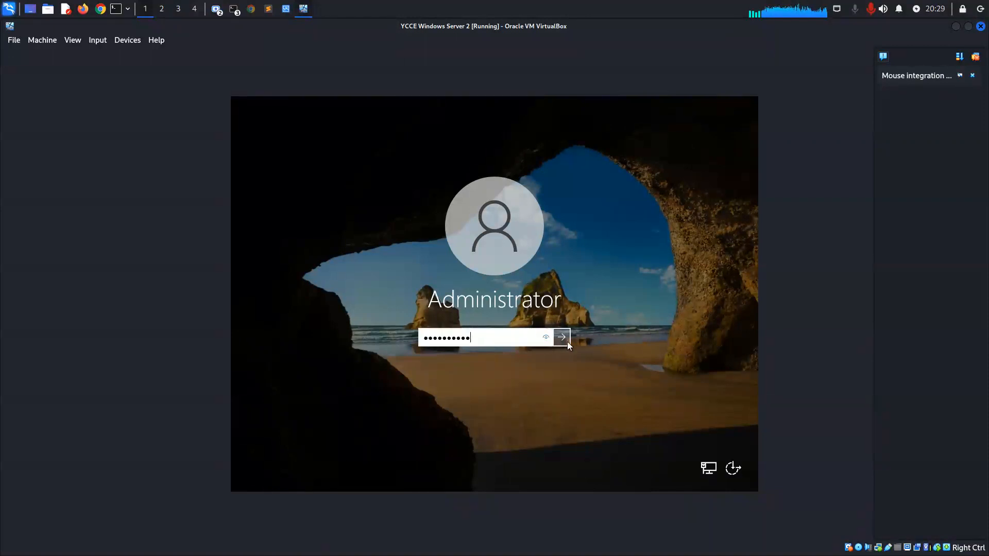
pyautogui.click(563, 338)
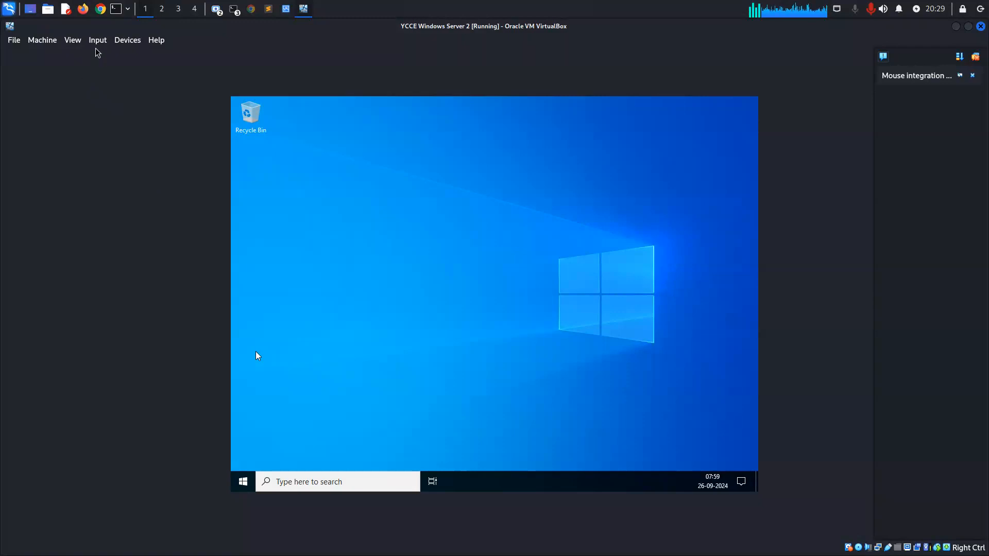
# Set both drag and drop and the shared clipboard to Bidirectional for the virtual machine.
pyautogui.click(122, 44)
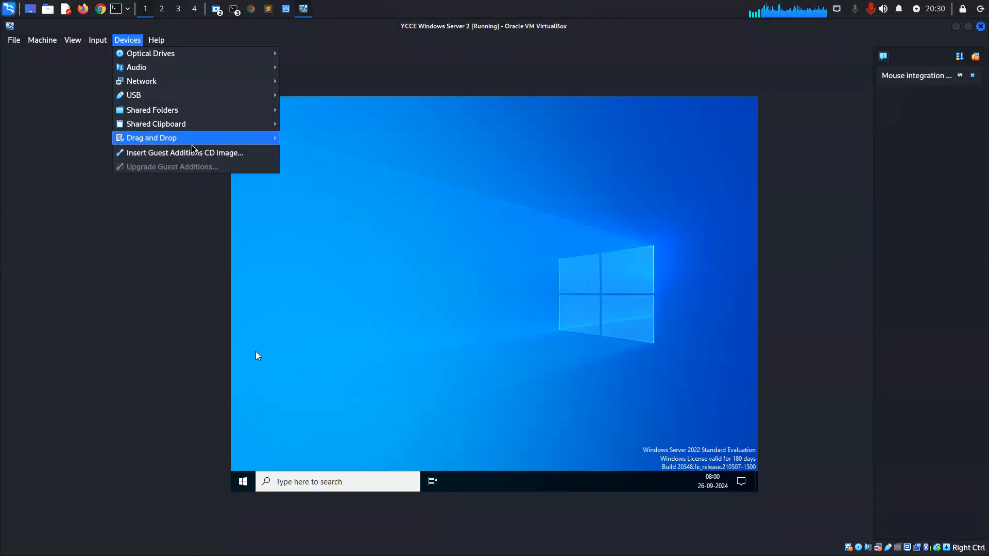
pyautogui.moveTo(154, 138)
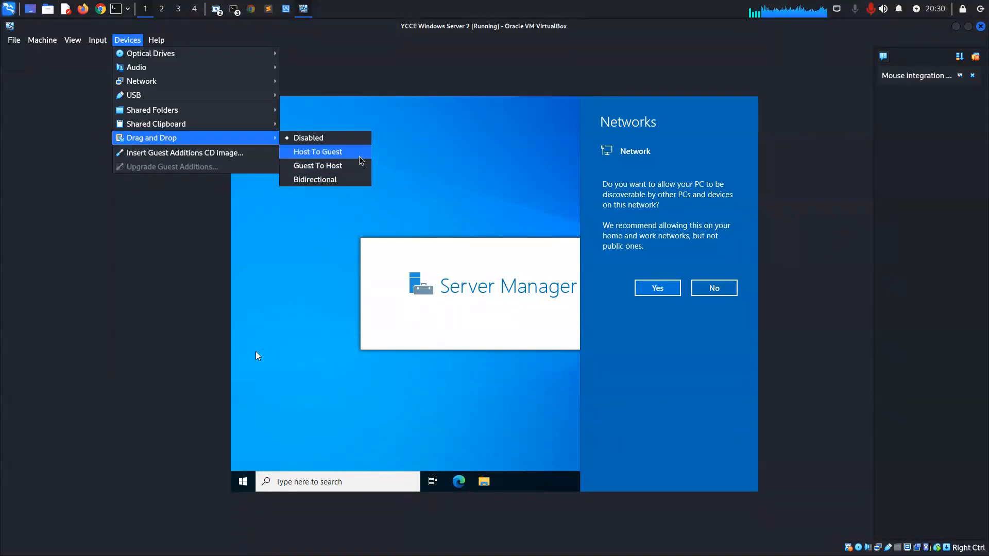
pyautogui.click(344, 180)
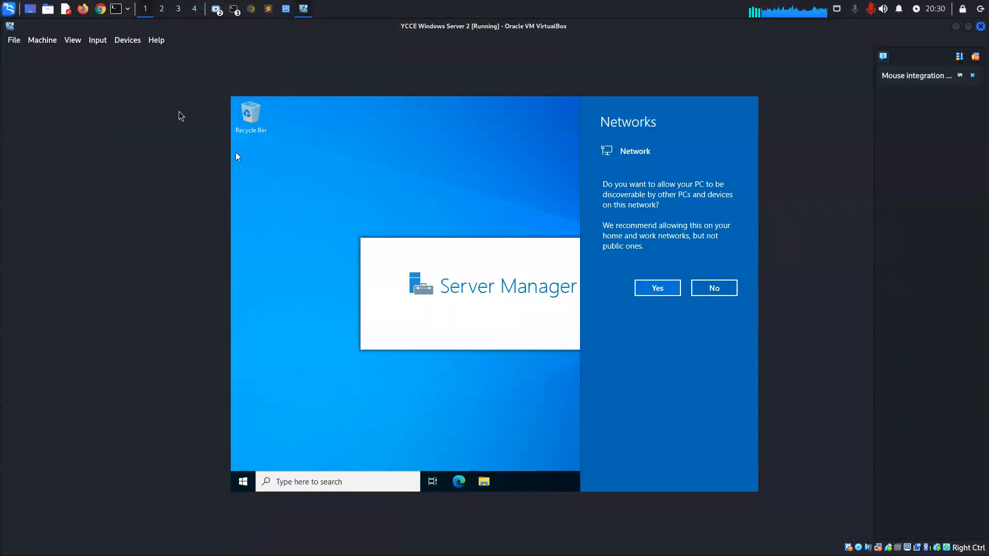
pyautogui.click(134, 42)
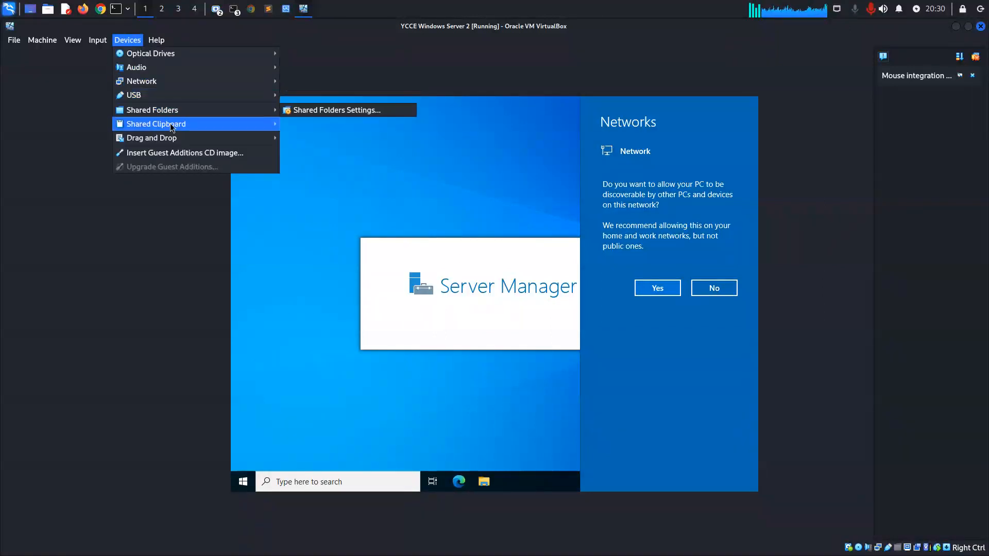
pyautogui.moveTo(172, 124)
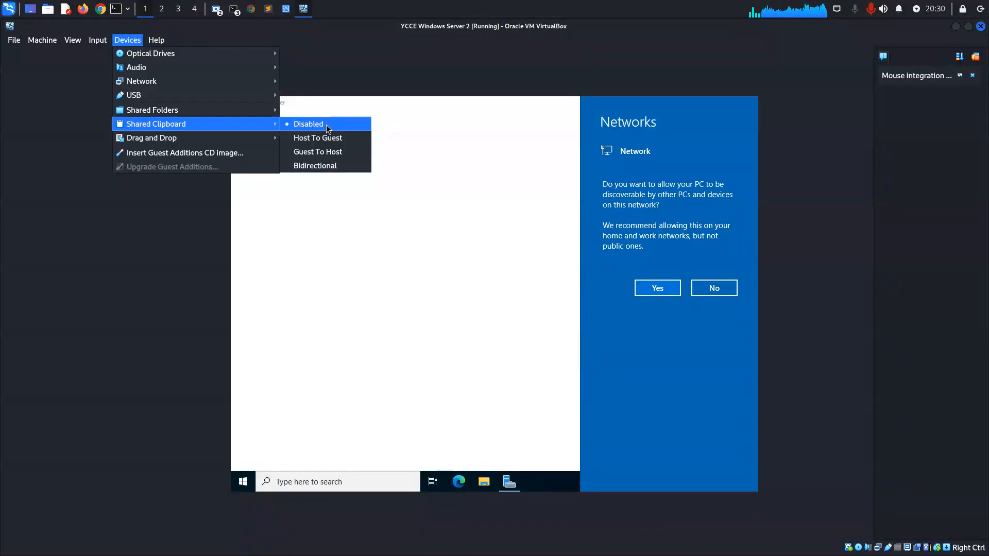
pyautogui.click(330, 166)
# Try to insert the Guest Additions CD image, agreeing to download its disk image file from the Internet.
pyautogui.click(127, 40)
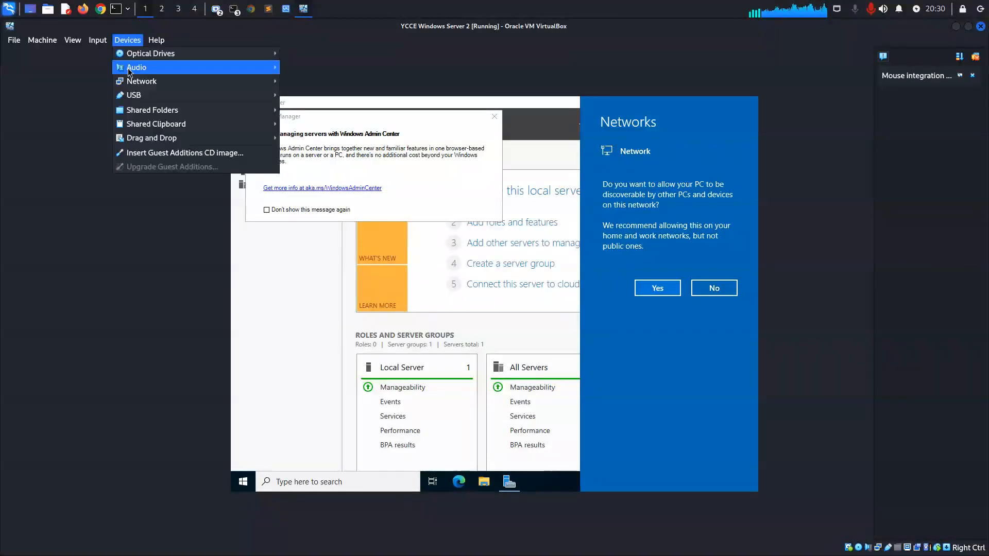
pyautogui.moveTo(258, 110)
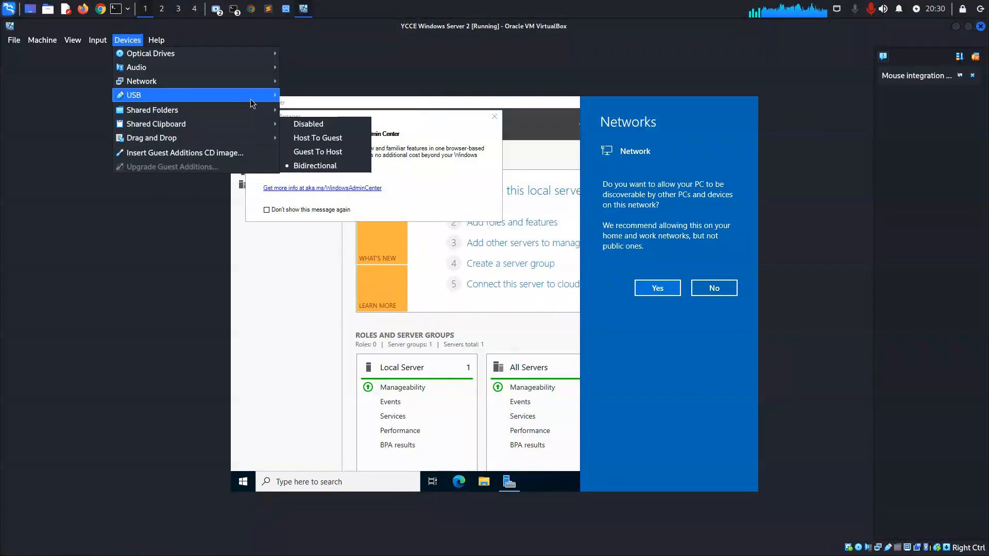
pyautogui.moveTo(259, 84)
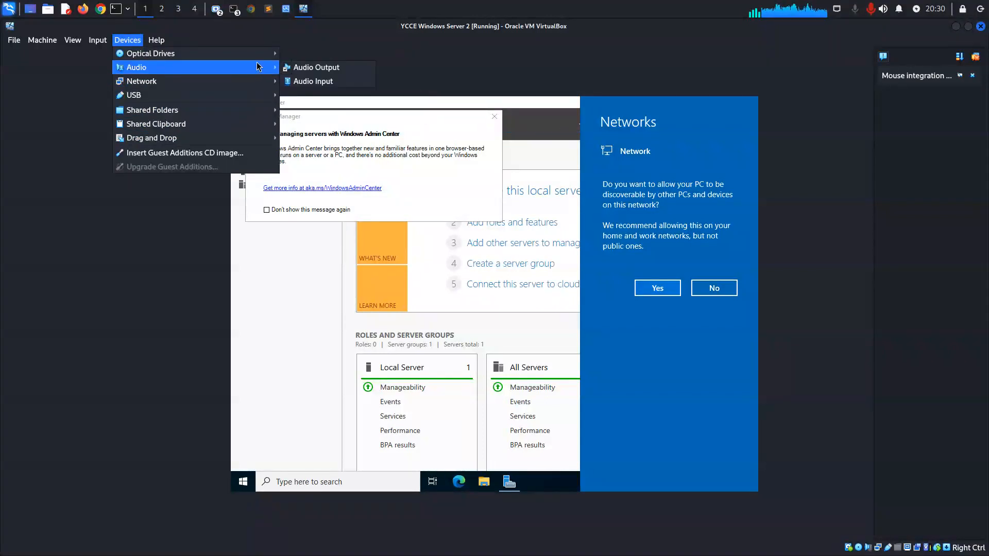
pyautogui.click(245, 158)
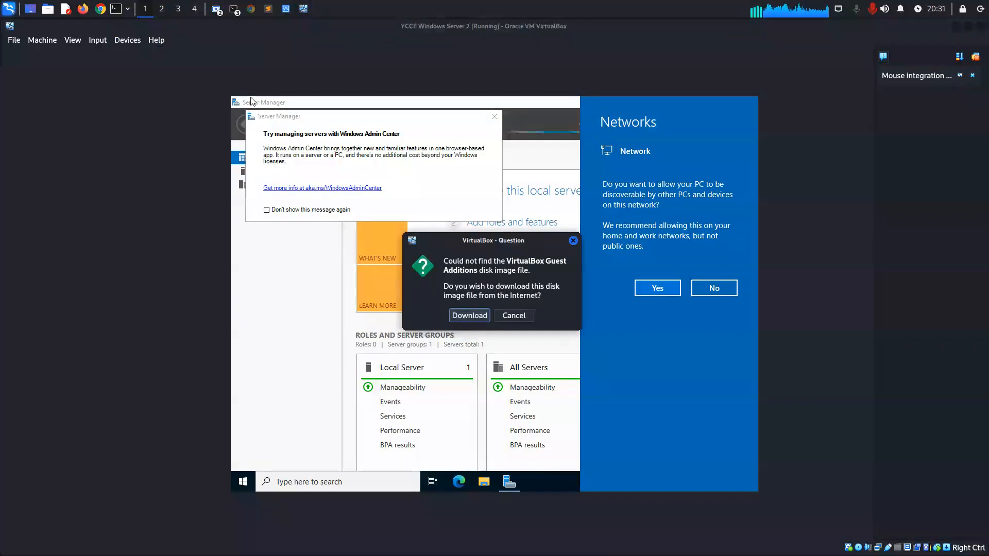
pyautogui.click(467, 313)
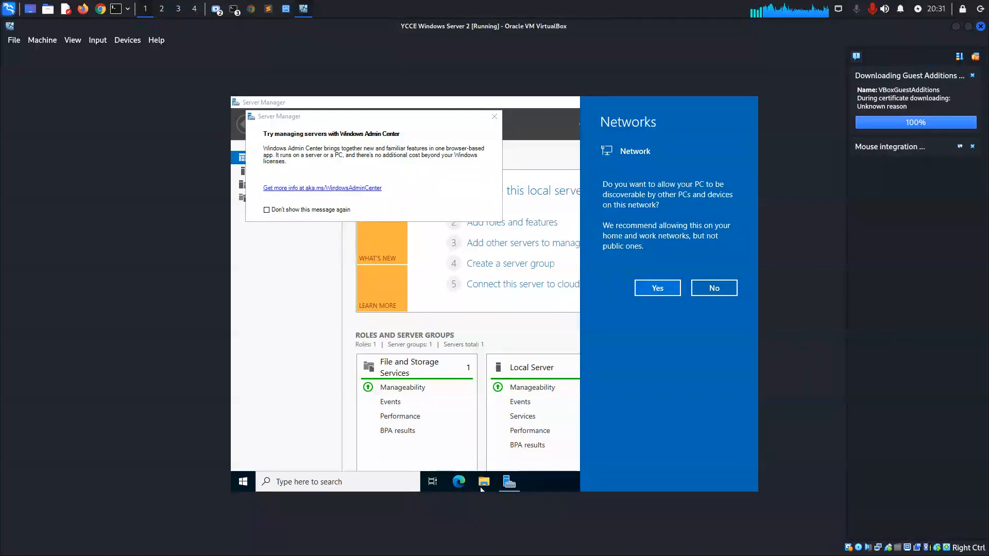
# Dismiss the network discovery prompt, close the Windows Admin Center message, and minimize Server Manager.
pyautogui.click(482, 484)
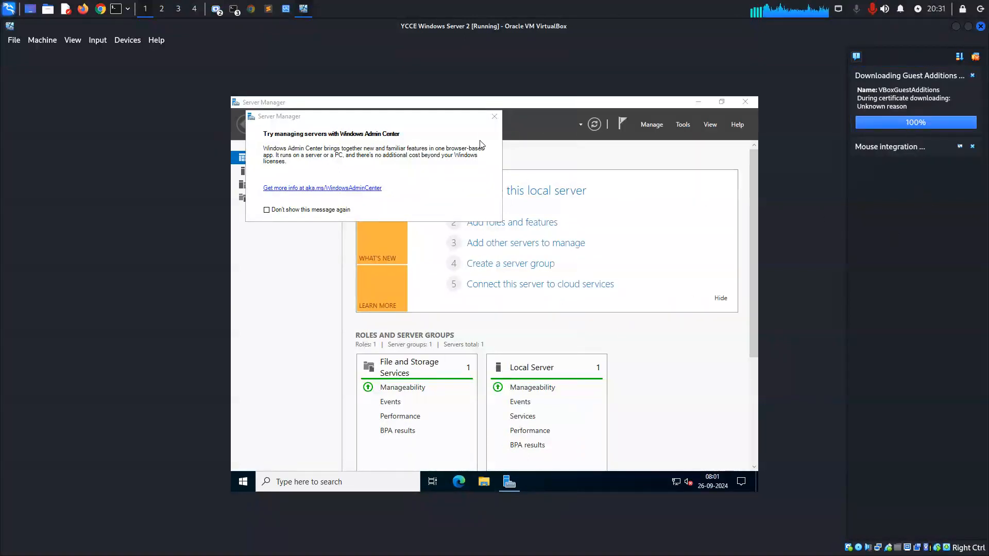
pyautogui.click(494, 116)
pyautogui.click(694, 101)
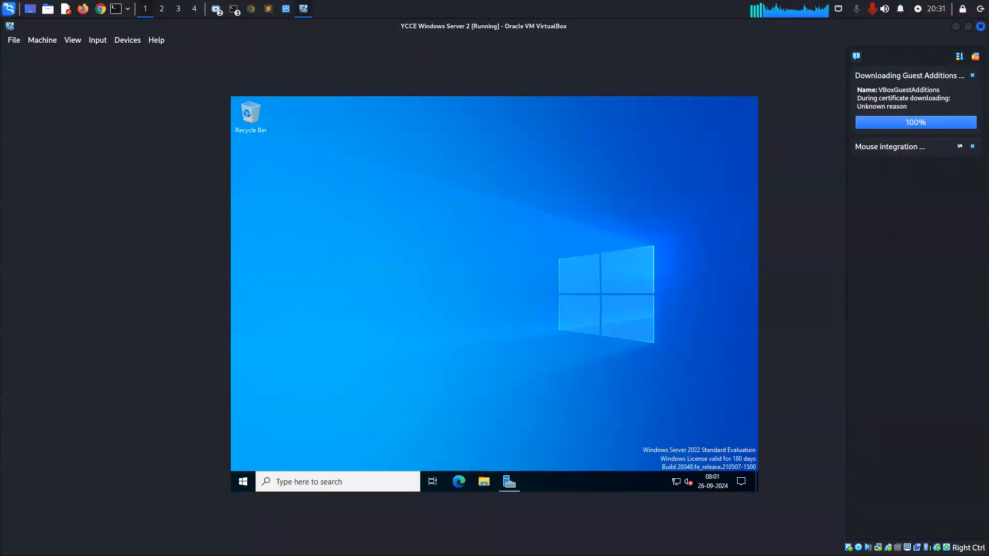
# Dismiss the Guest Additions download notification and leave File Explorer closed.
pyautogui.click(487, 485)
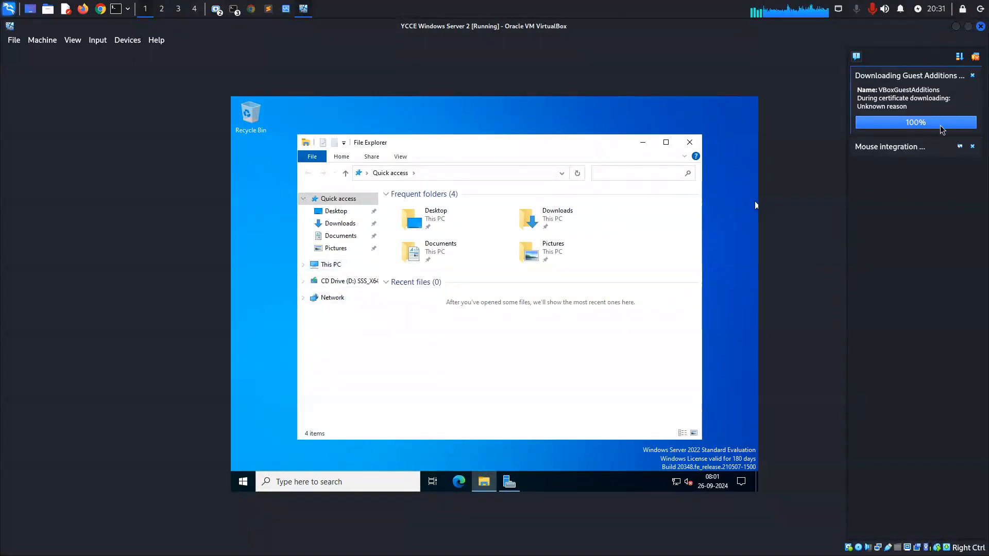
pyautogui.click(973, 76)
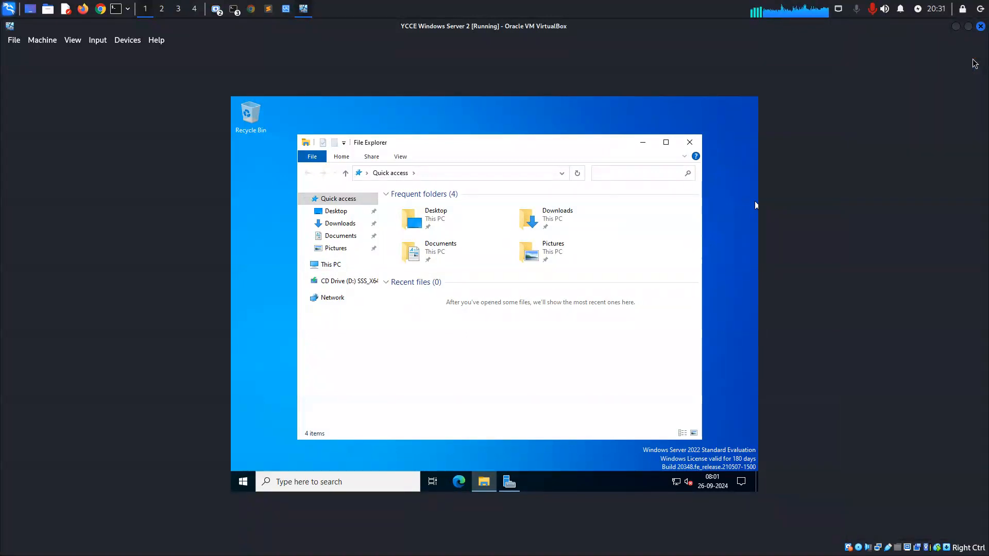
pyautogui.click(684, 147)
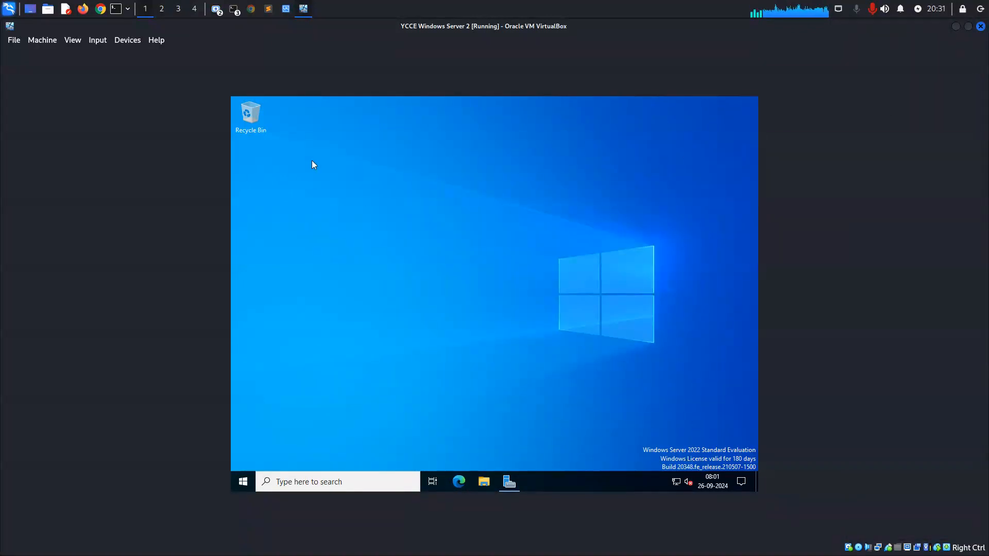
# View the properties of This PC from File Explorer to examine the server's device and Windows specifications.
pyautogui.rightClick(479, 473)
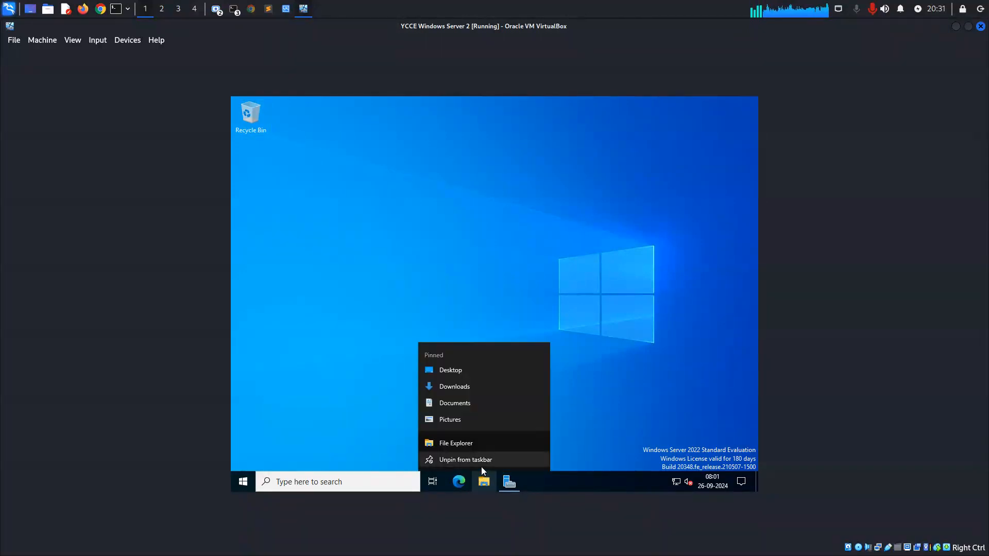
pyautogui.click(477, 444)
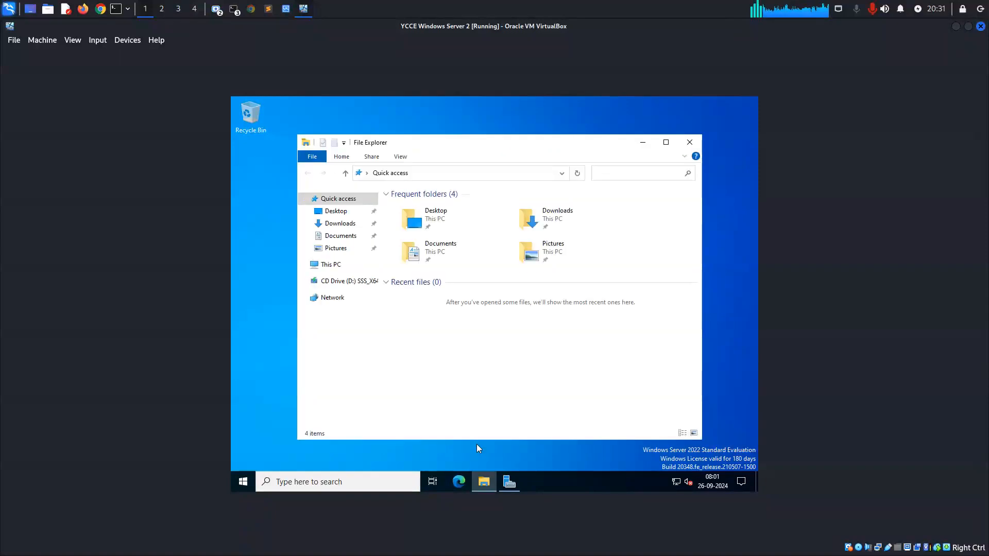
pyautogui.click(666, 142)
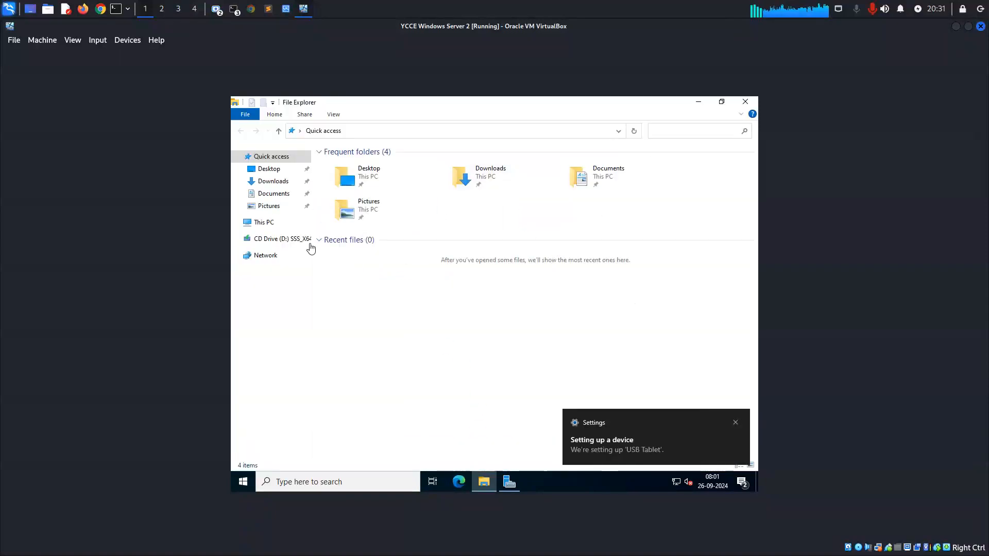
pyautogui.rightClick(257, 223)
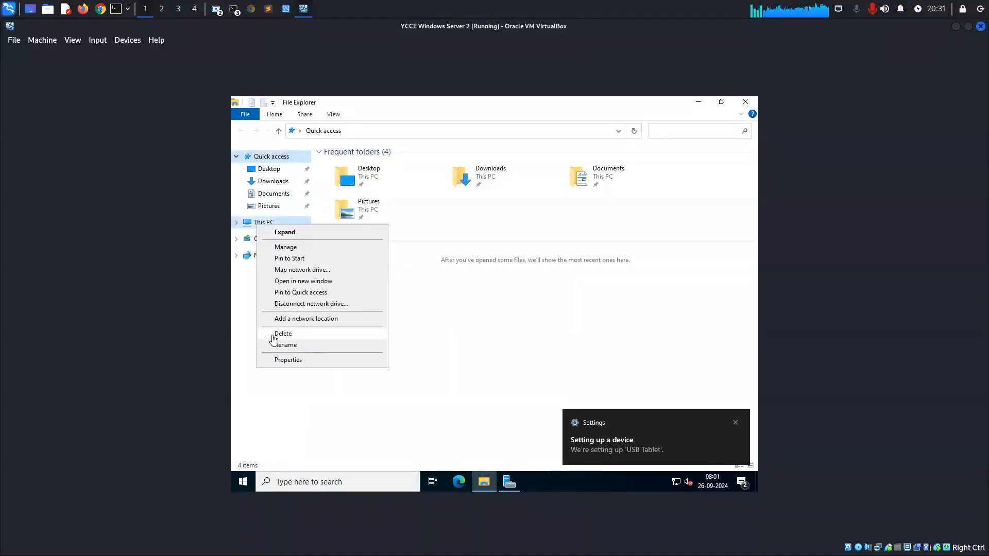
pyautogui.click(283, 365)
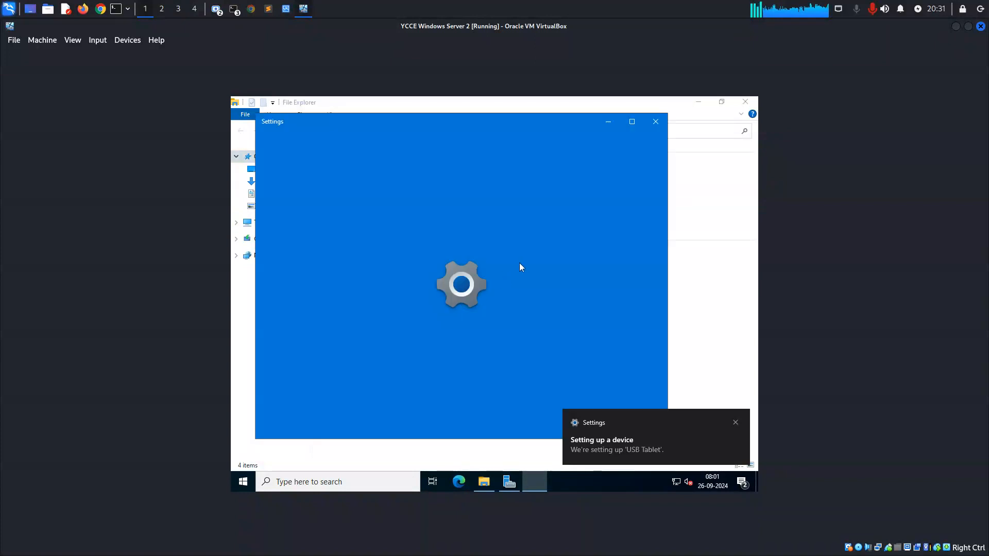
pyautogui.click(631, 123)
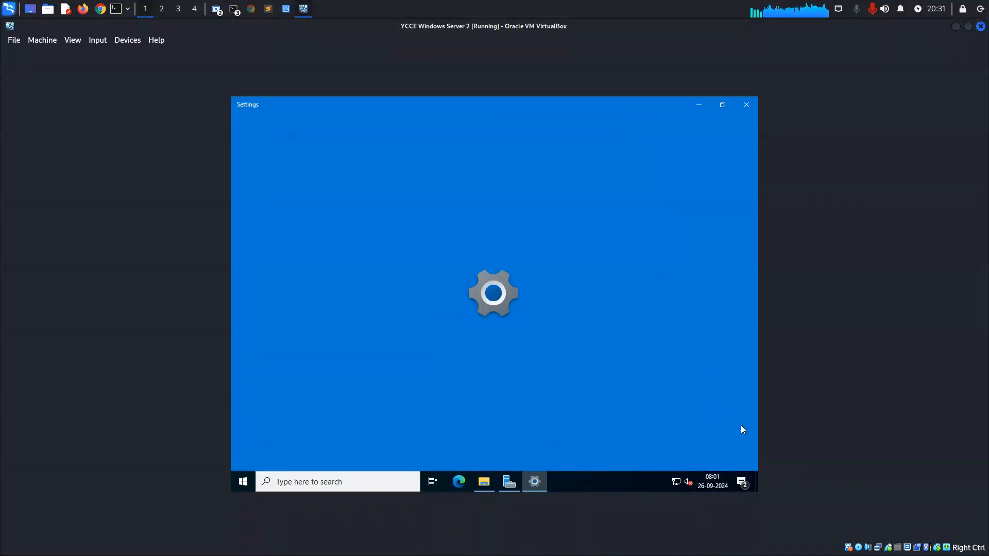
pyautogui.click(736, 422)
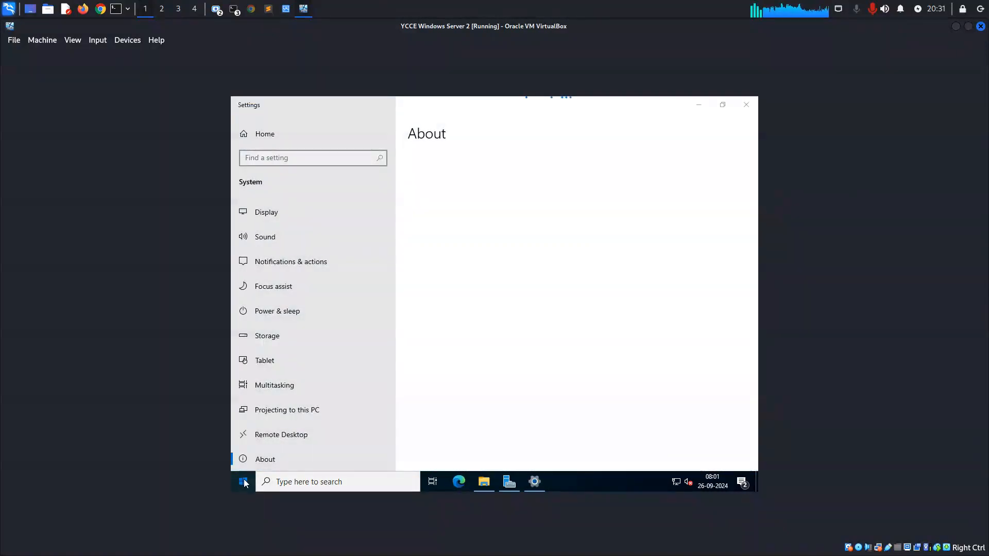
pyautogui.click(243, 482)
pyautogui.click(617, 350)
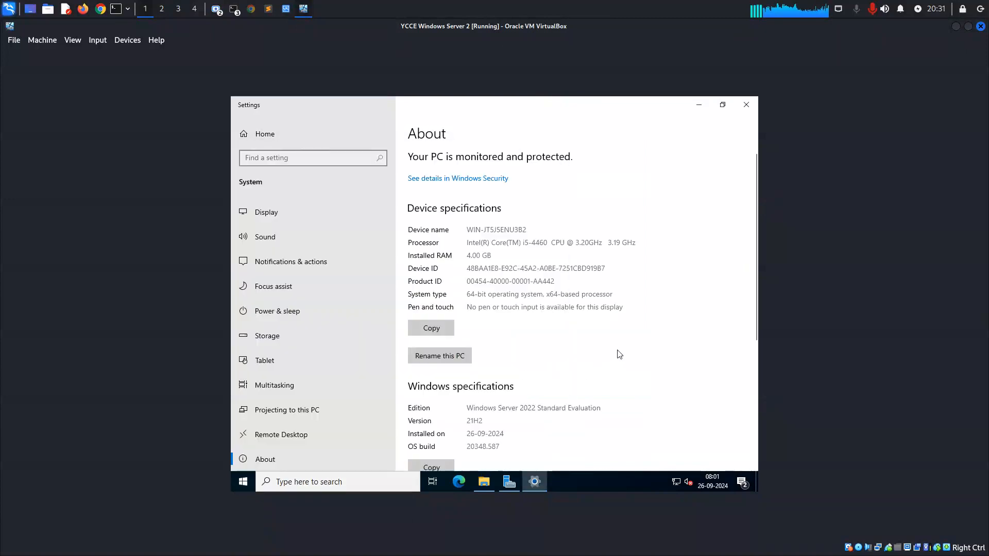
# Rename this PC to Ycce-Domain and restart it immediately, giving Other (Unplanned) as the shutdown reason.
pyautogui.moveTo(527, 230); pyautogui.dragTo(468, 231)
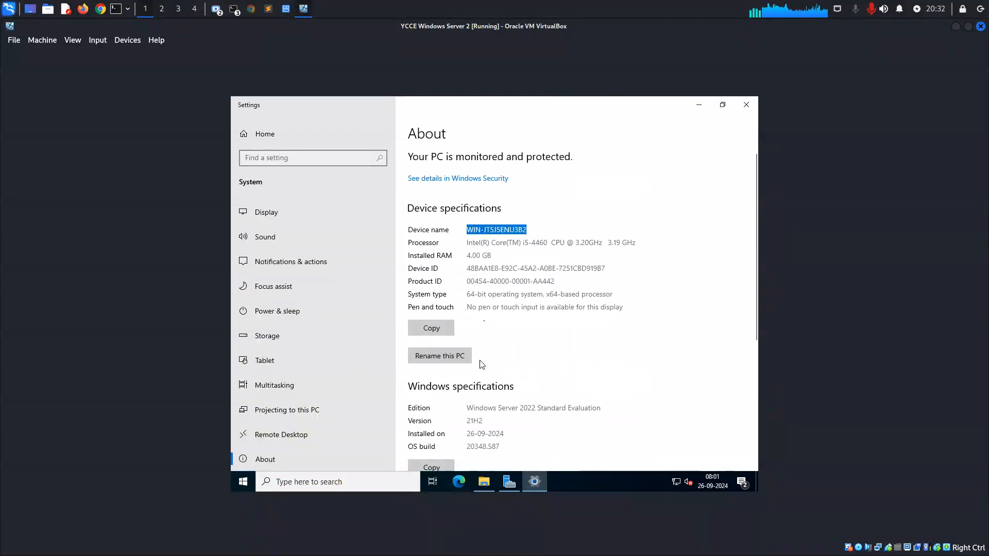
pyautogui.click(460, 363)
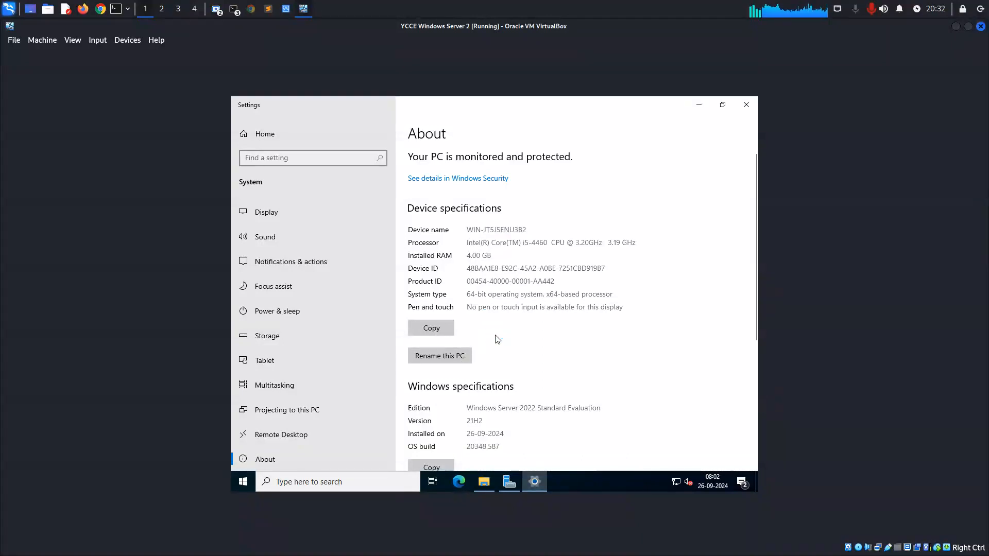
pyautogui.write('Y')
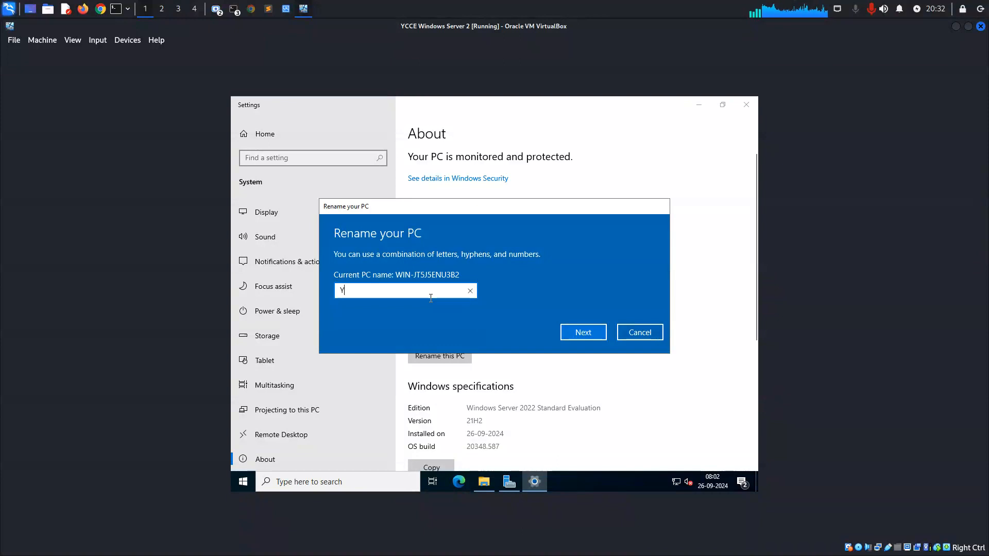
pyautogui.write('cce-Domain')
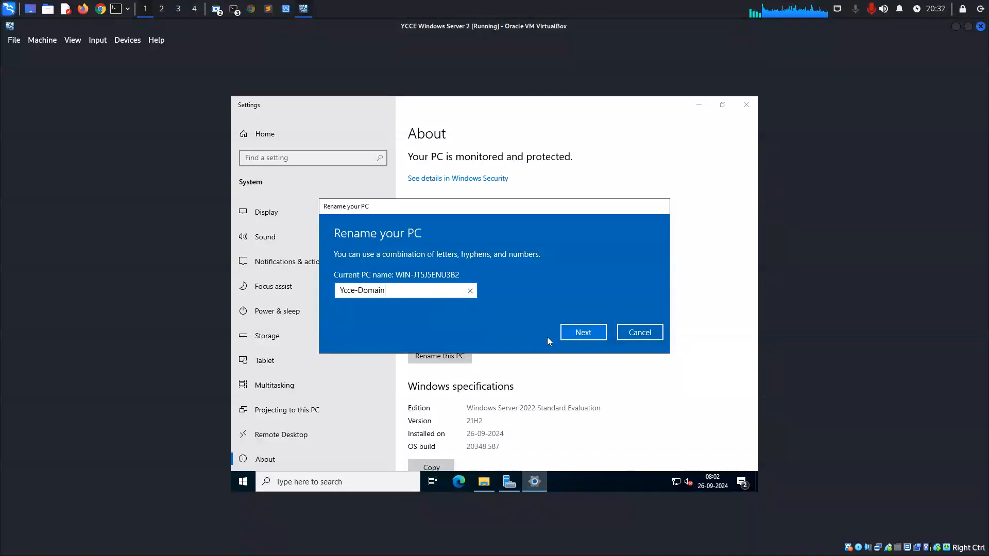
pyautogui.click(575, 334)
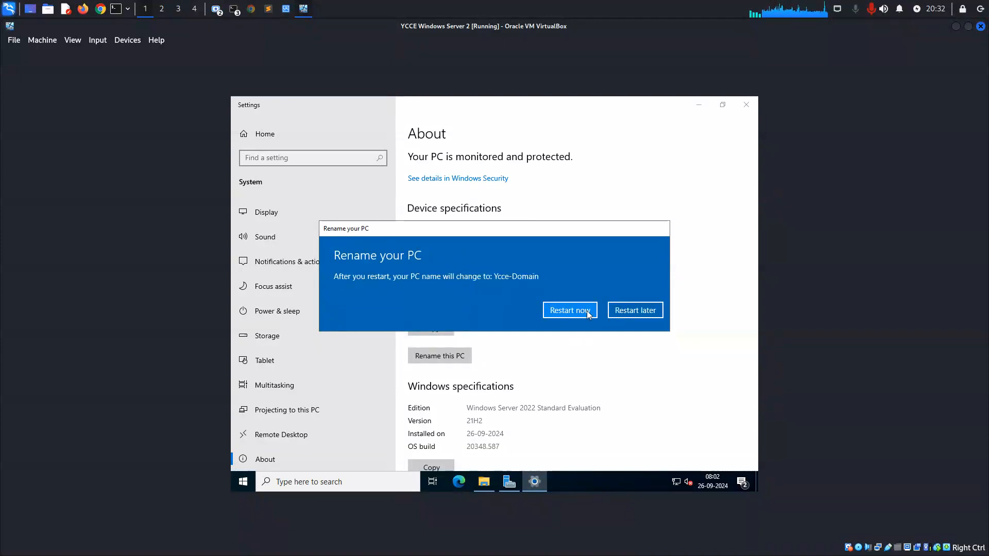
pyautogui.click(587, 313)
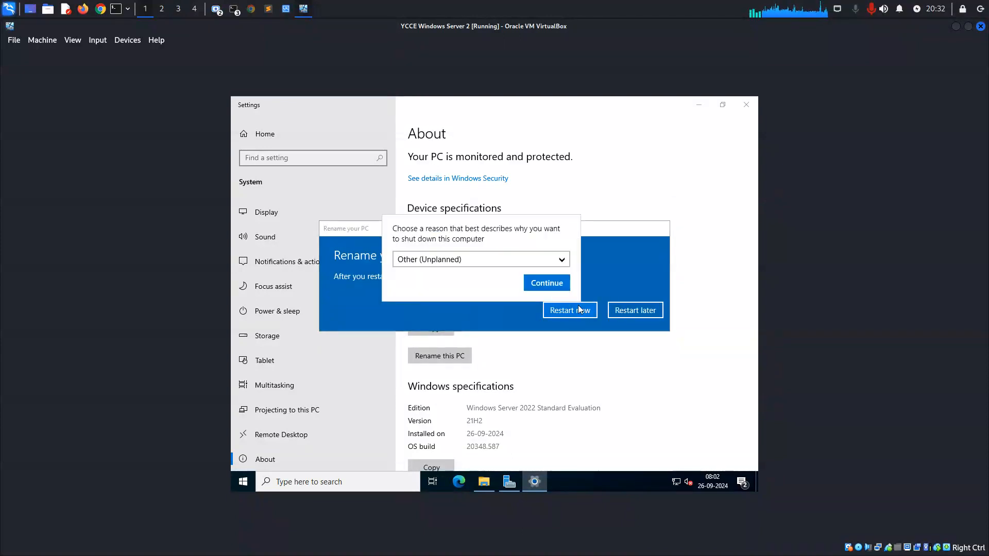
pyautogui.click(554, 288)
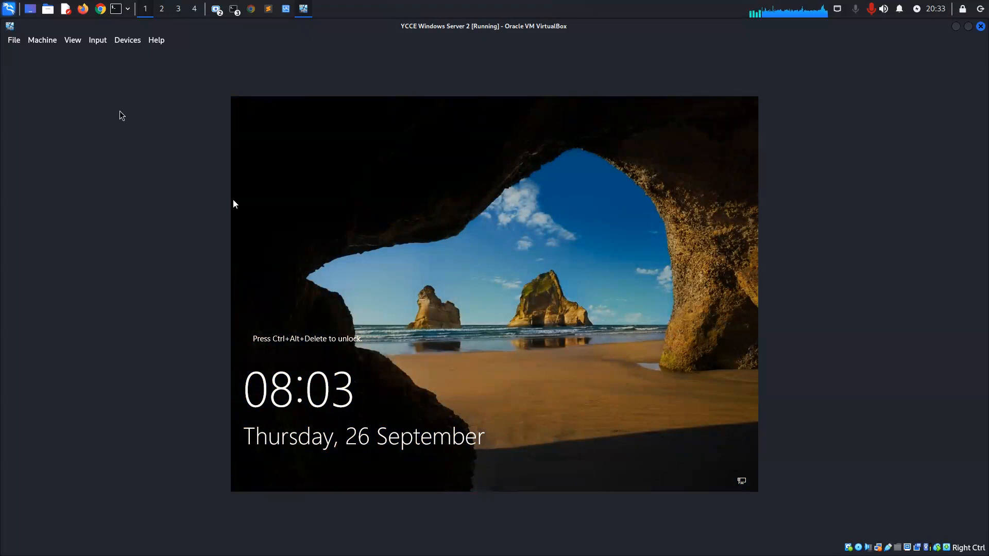
# Send Ctrl-Alt-Del to the virtual machine and sign in to the Administrator account with its password.
pyautogui.click(99, 42)
pyautogui.moveTo(110, 53)
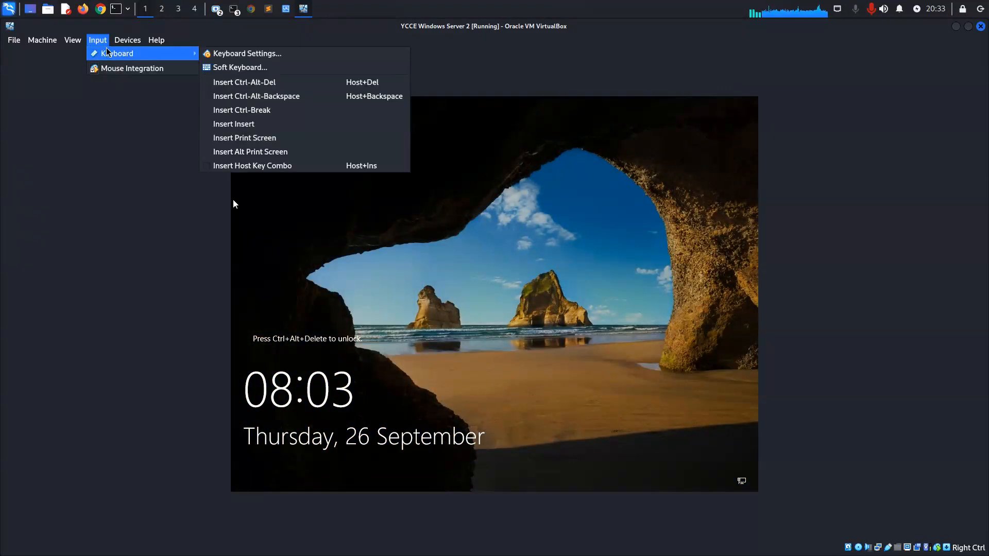
pyautogui.click(263, 84)
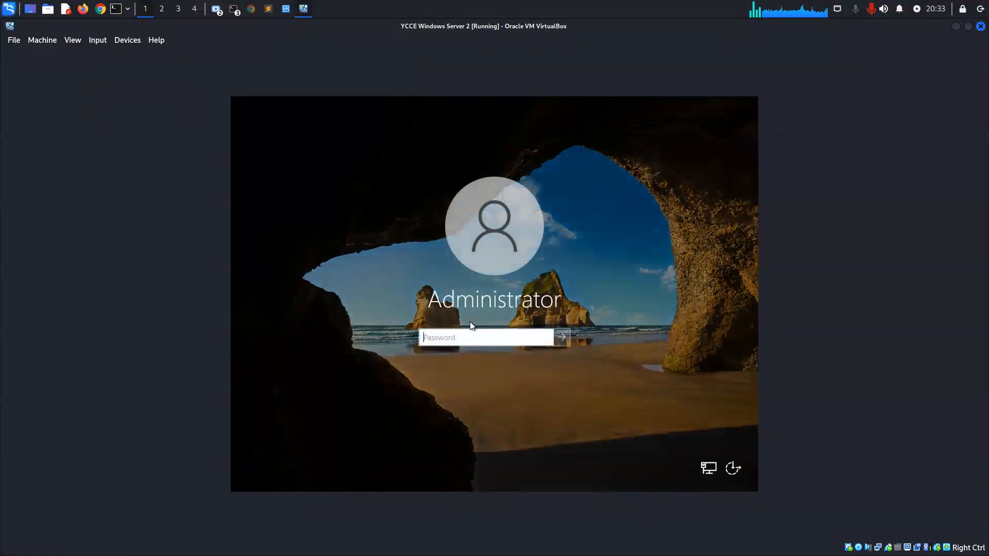
pyautogui.write('**********')
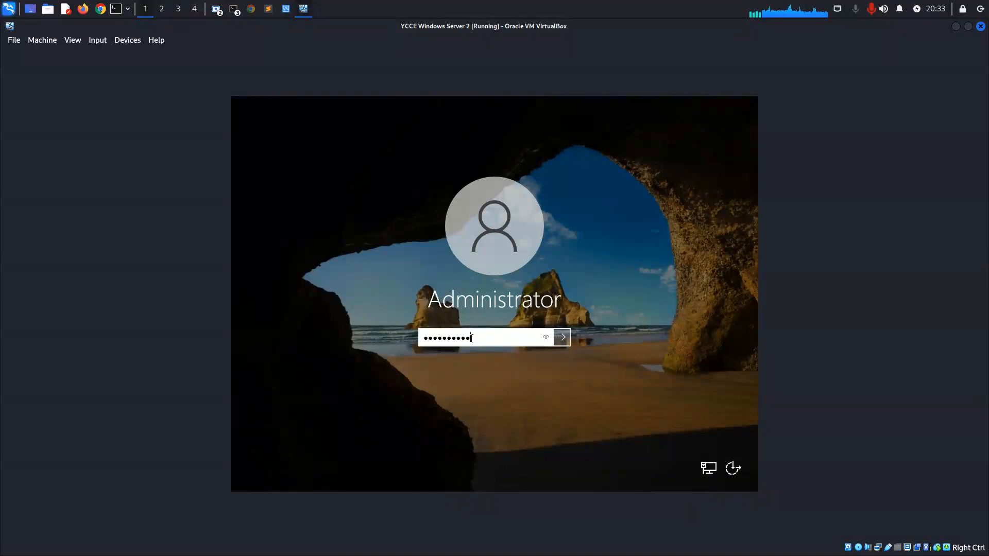
pyautogui.press('Return')
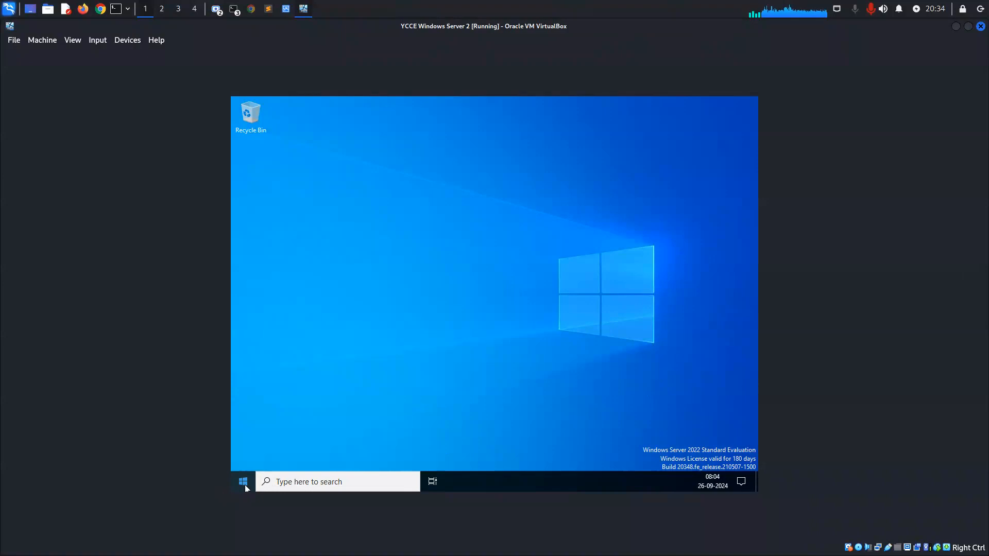
# Open the adapter options from the Ethernet page of the network settings and maximize the Network Connections window.
pyautogui.press('super')
pyautogui.rightClick(671, 482)
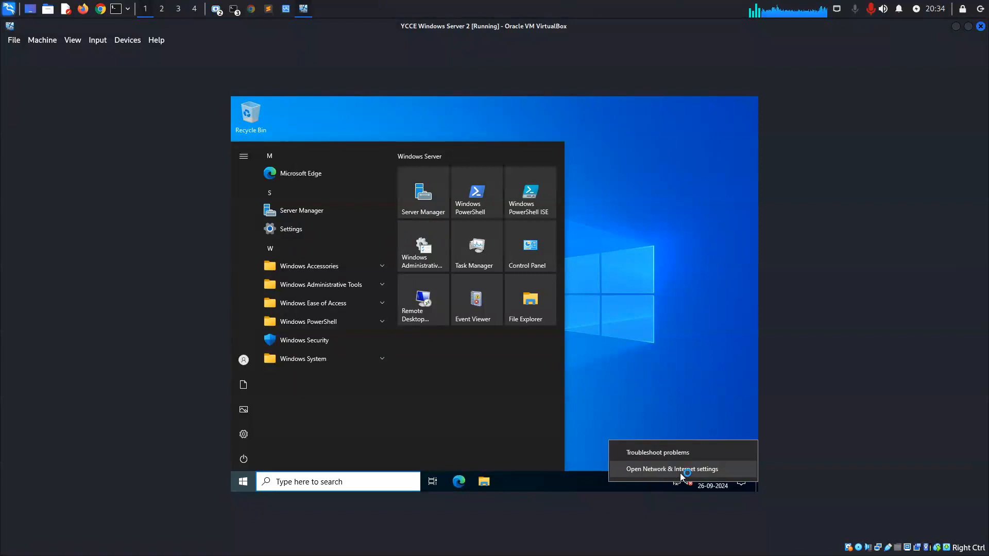
pyautogui.click(680, 469)
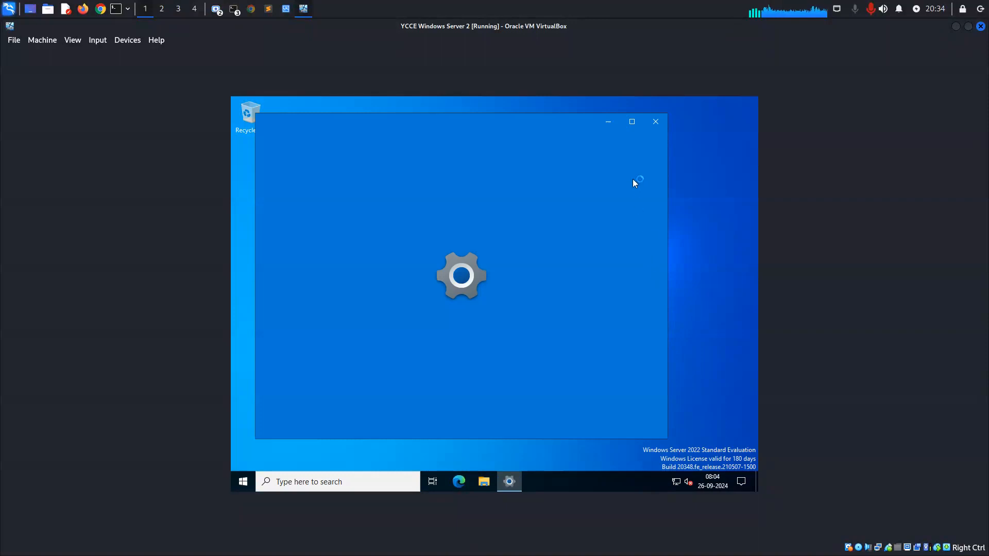
pyautogui.click(632, 122)
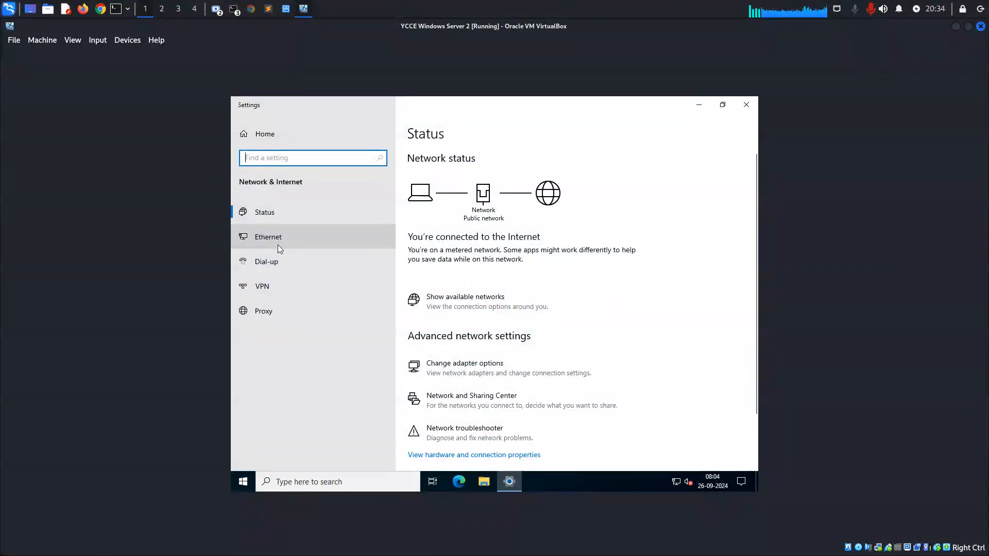
pyautogui.click(278, 245)
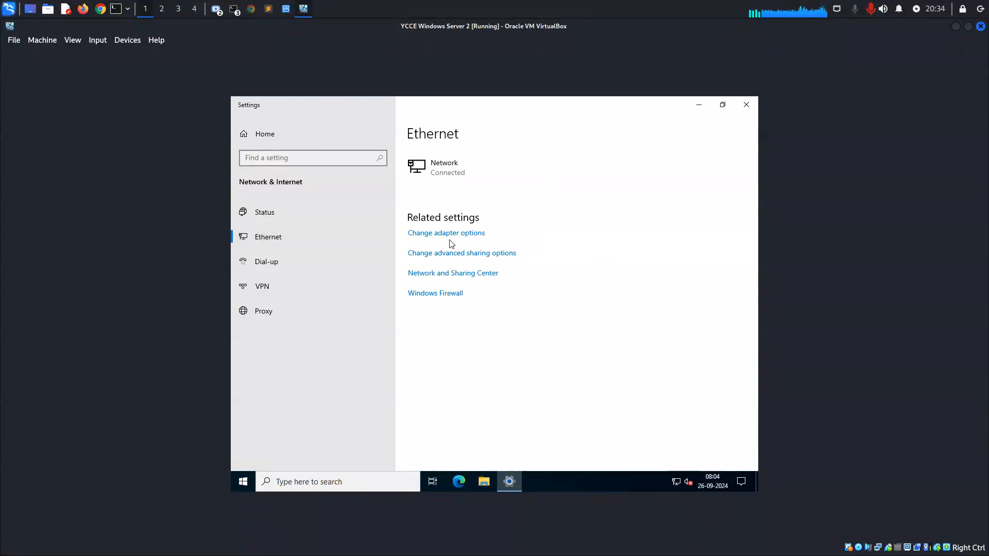
pyautogui.click(449, 237)
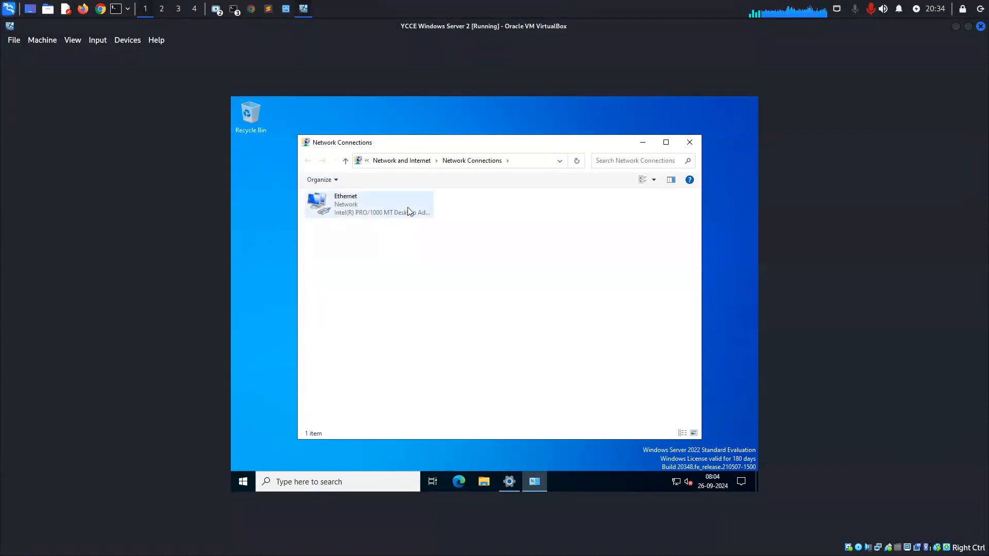
pyautogui.click(666, 142)
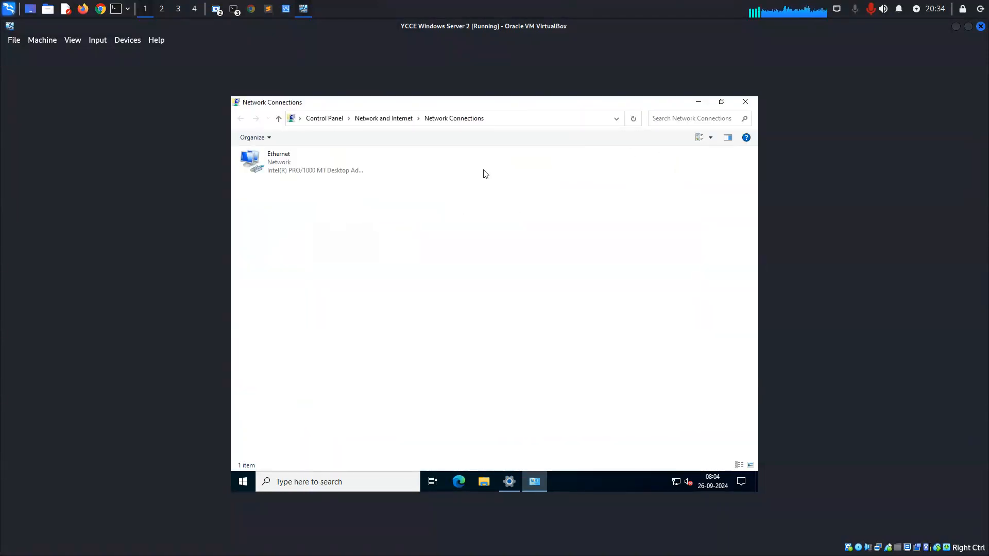
# View the Ethernet connection's details to examine its IPv4 address, default gateway, DHCP server and DNS server.
pyautogui.click(315, 174)
pyautogui.doubleClick(315, 173)
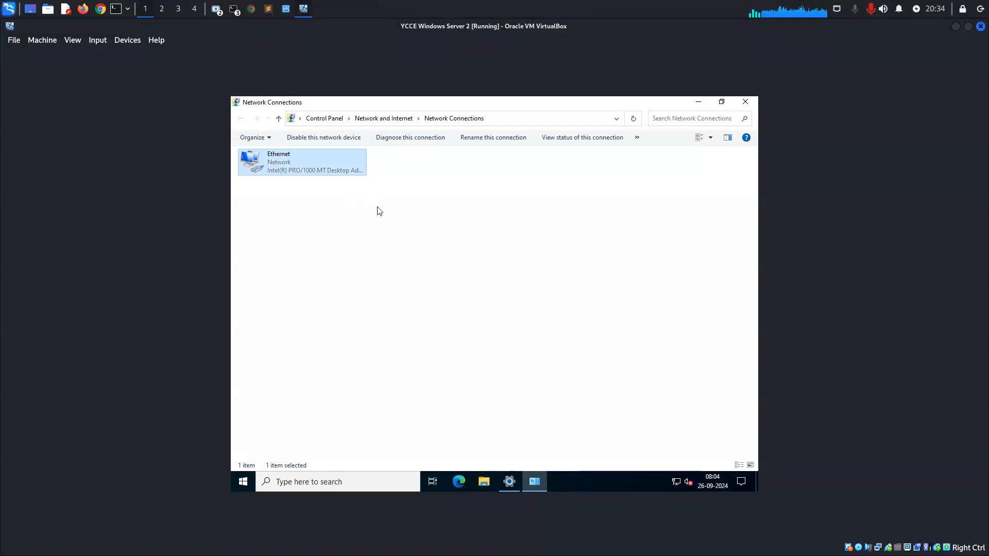
pyautogui.click(435, 281)
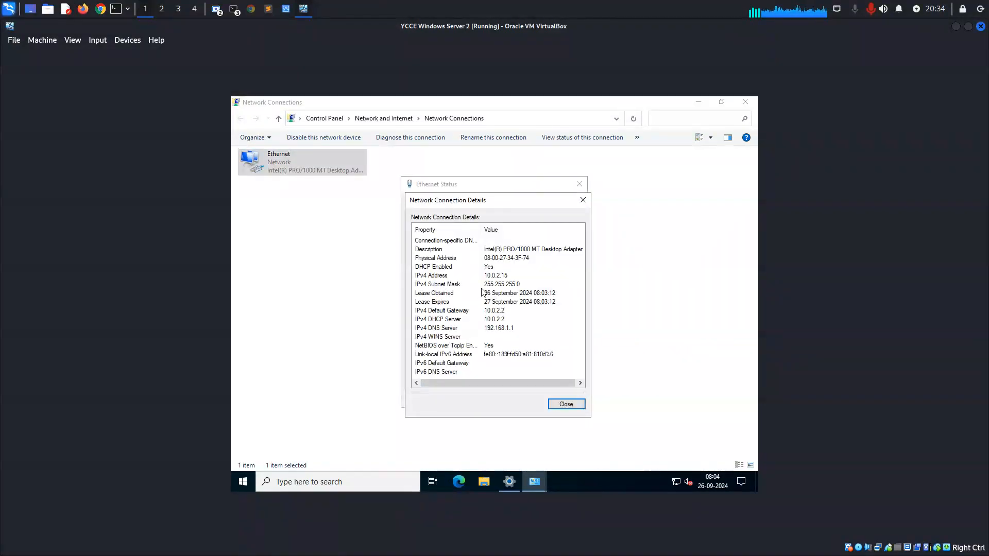
pyautogui.click(503, 277)
pyautogui.click(492, 310)
pyautogui.click(495, 320)
pyautogui.click(506, 329)
# Minimize all windows, bring the Ethernet connection details back up, and minimize Settings behind them.
pyautogui.press('super+d')
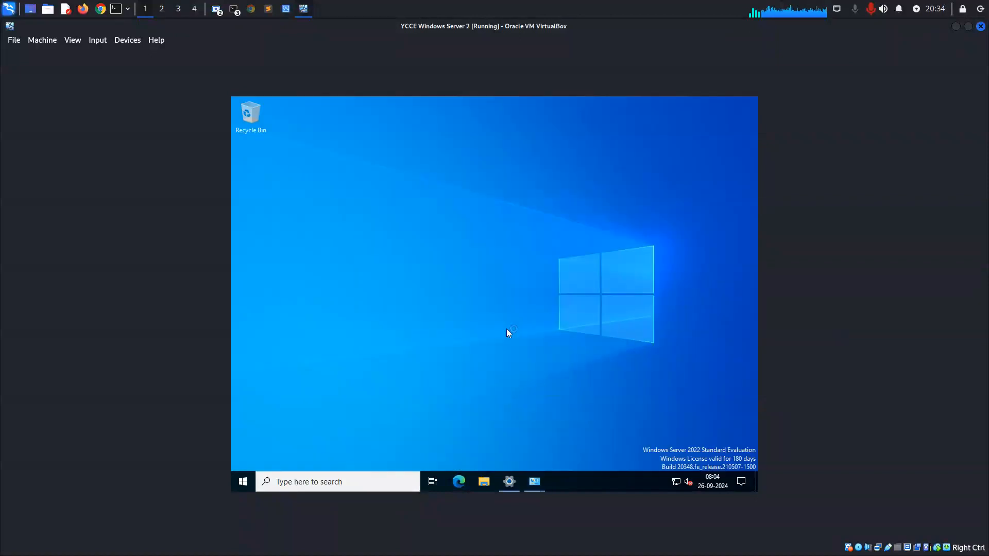
pyautogui.click(508, 481)
pyautogui.moveTo(533, 484)
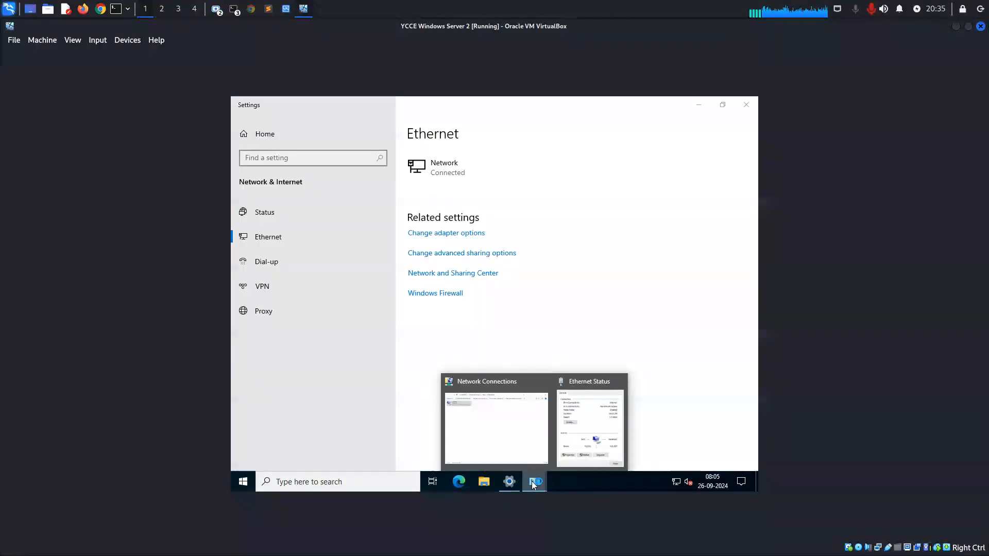
pyautogui.click(590, 452)
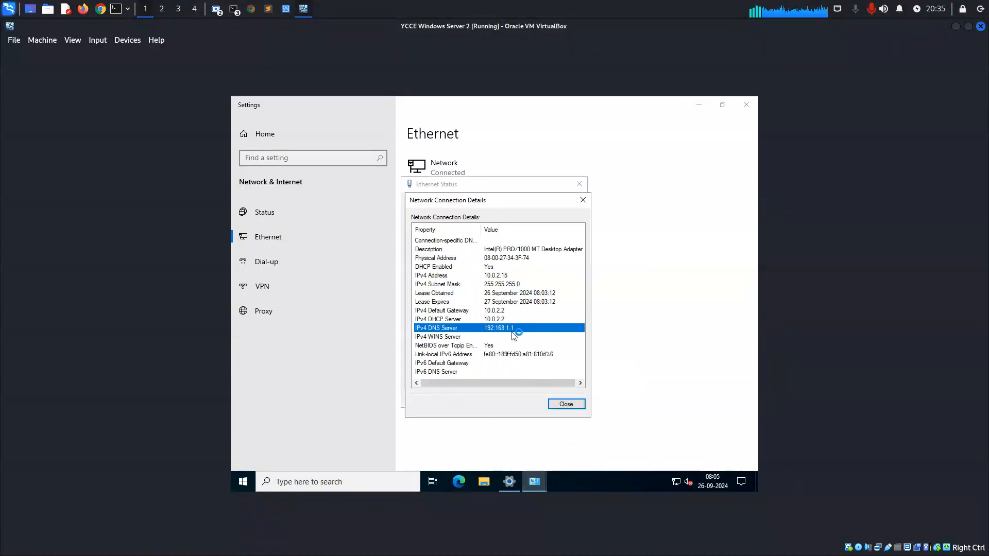
pyautogui.click(698, 105)
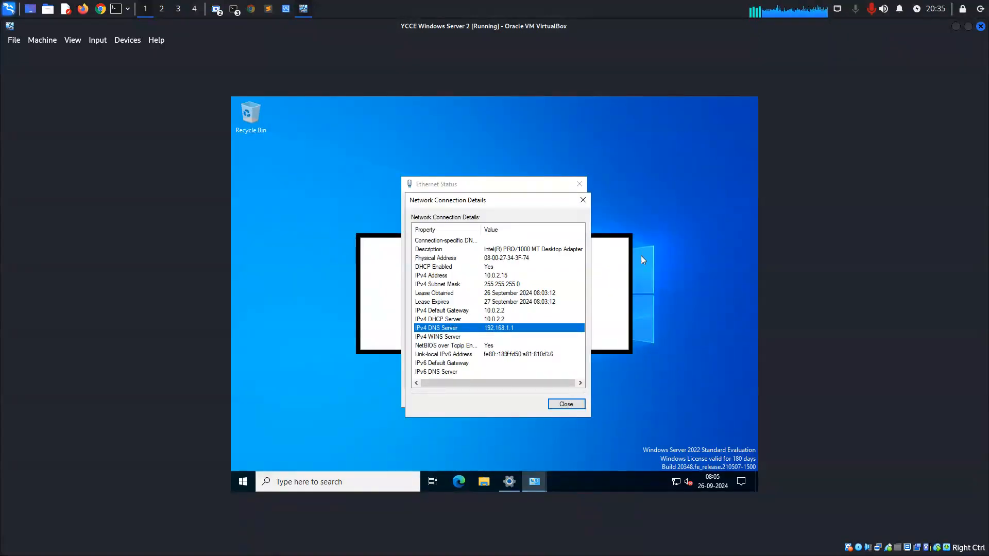
# Open Command Prompt from the Windows System programs and minimize the Server Manager window behind it.
pyautogui.click(240, 482)
pyautogui.write('cmd')
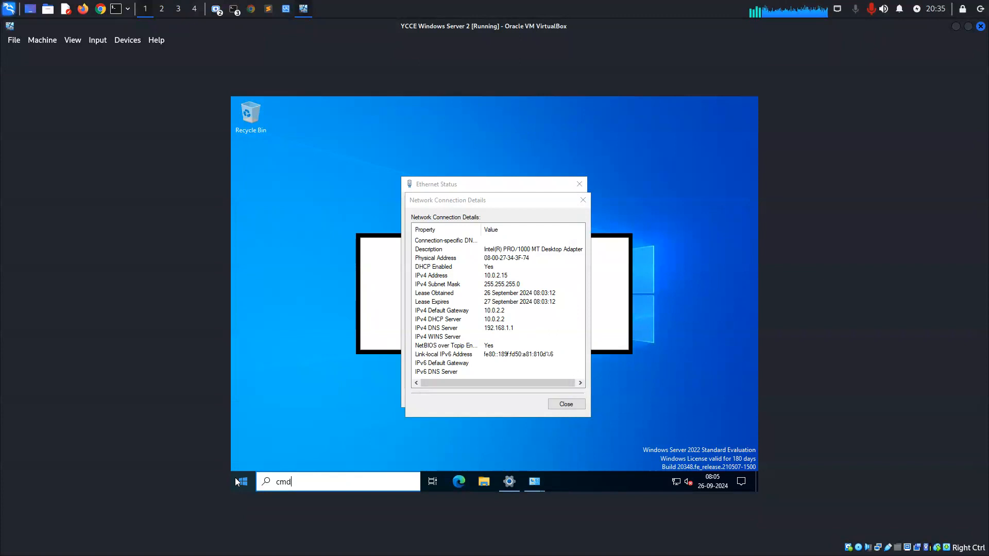
pyautogui.click(246, 478)
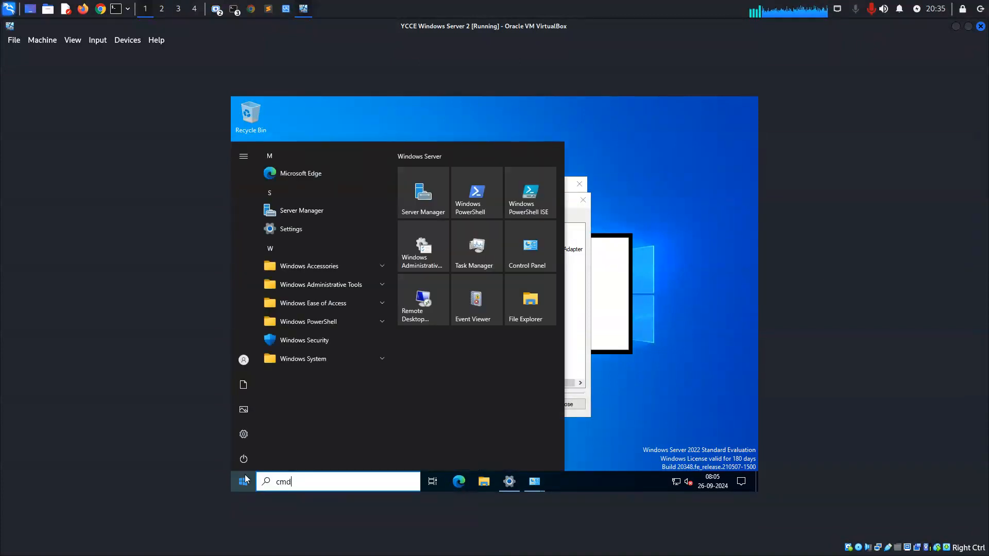
pyautogui.click(325, 359)
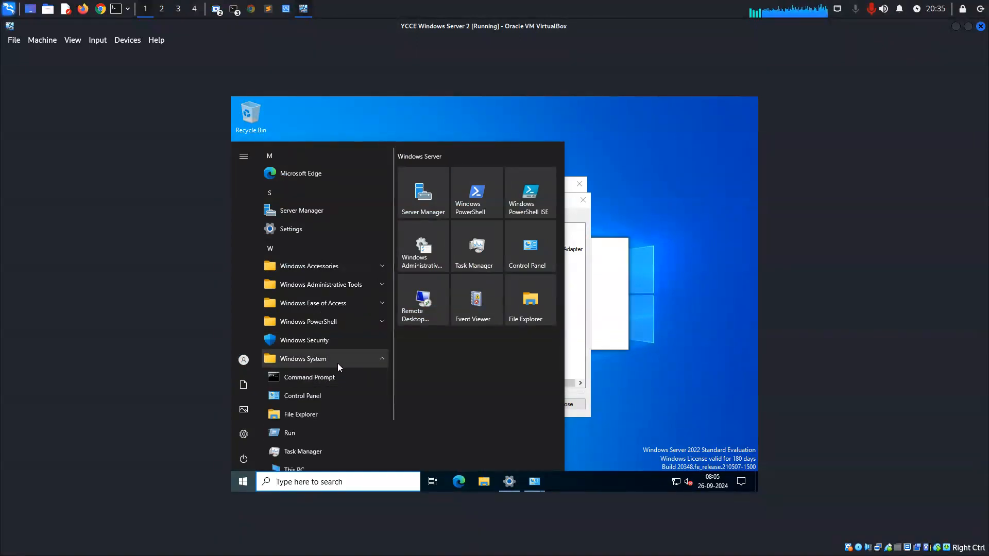
pyautogui.click(311, 377)
pyautogui.click(389, 242)
pyautogui.moveTo(254, 169); pyautogui.dragTo(341, 170)
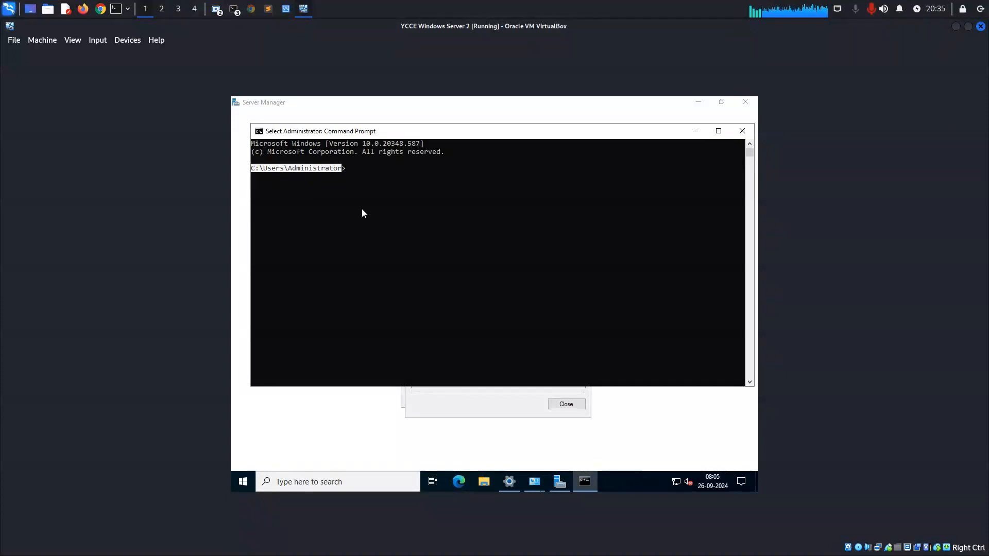
pyautogui.click(699, 102)
pyautogui.click(699, 102)
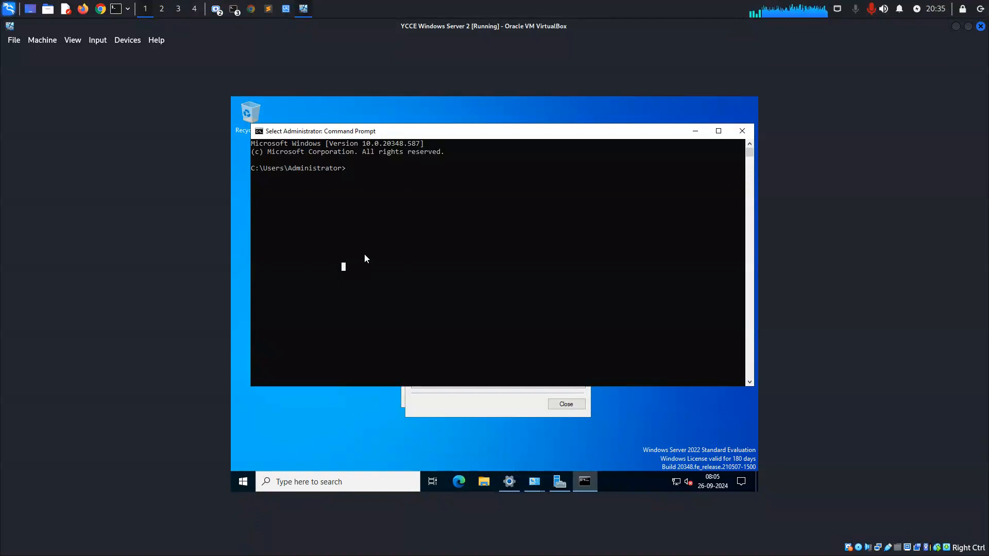
# Return to Command Prompt after checking the network connection details, and list the user accounts with net user.
pyautogui.click(457, 396)
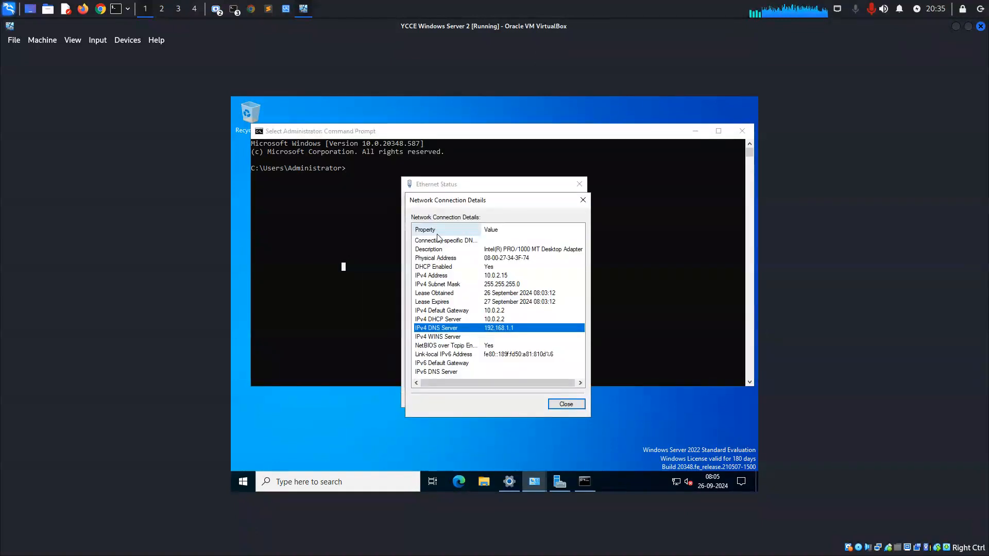
pyautogui.hotkey('alt', 'Tab')
pyautogui.press('Escape')
pyautogui.write('net ')
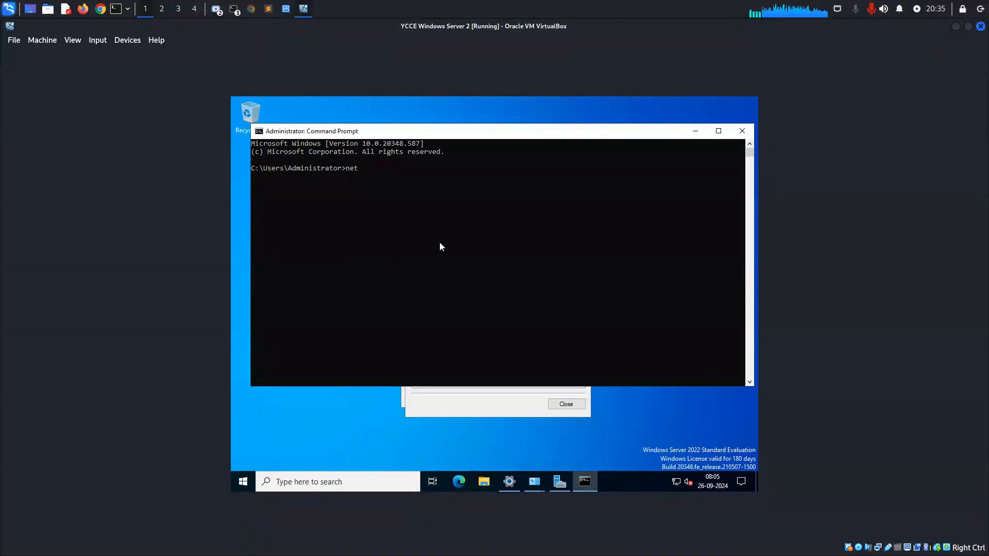
pyautogui.write('user')
pyautogui.press('Return')
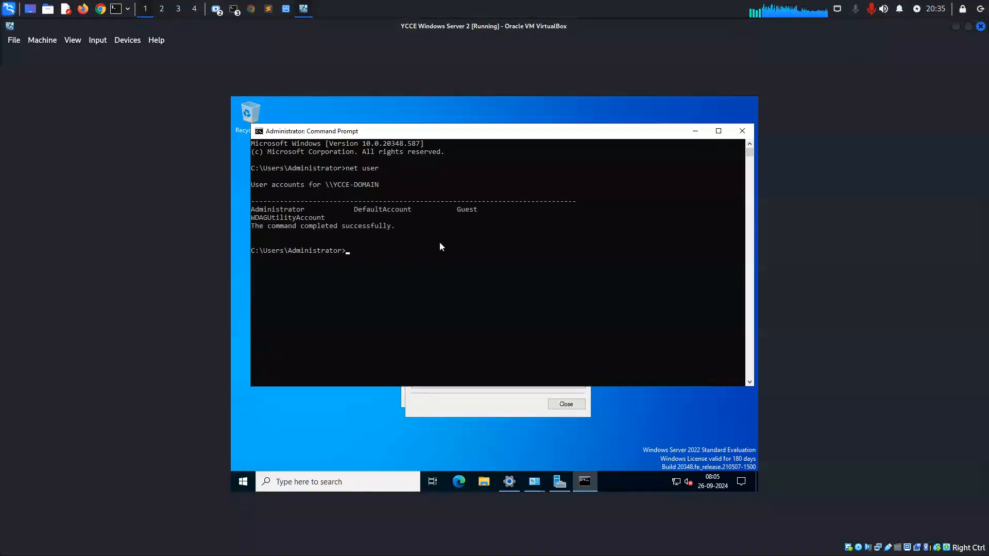
pyautogui.moveTo(325, 219); pyautogui.dragTo(233, 213)
pyautogui.click(418, 268)
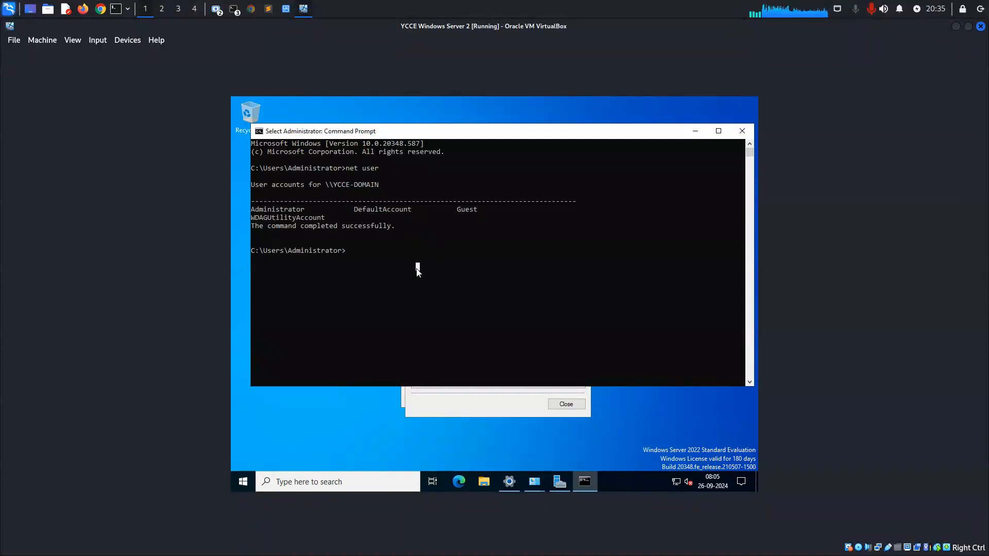
# Try the clear command in Command Prompt, and clear the screen with cls.
pyautogui.write('clear')
pyautogui.press('Return')
pyautogui.write('cls')
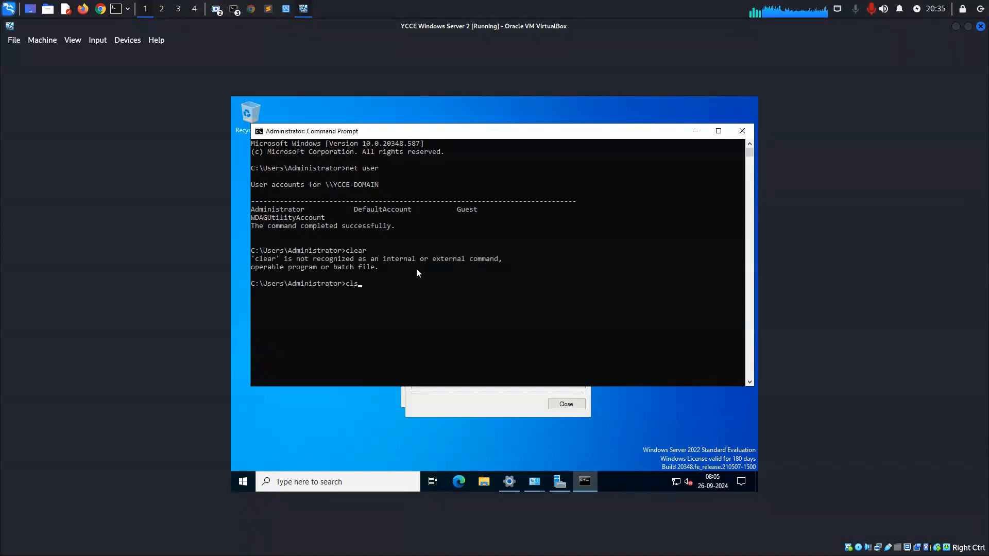
pyautogui.press('Return')
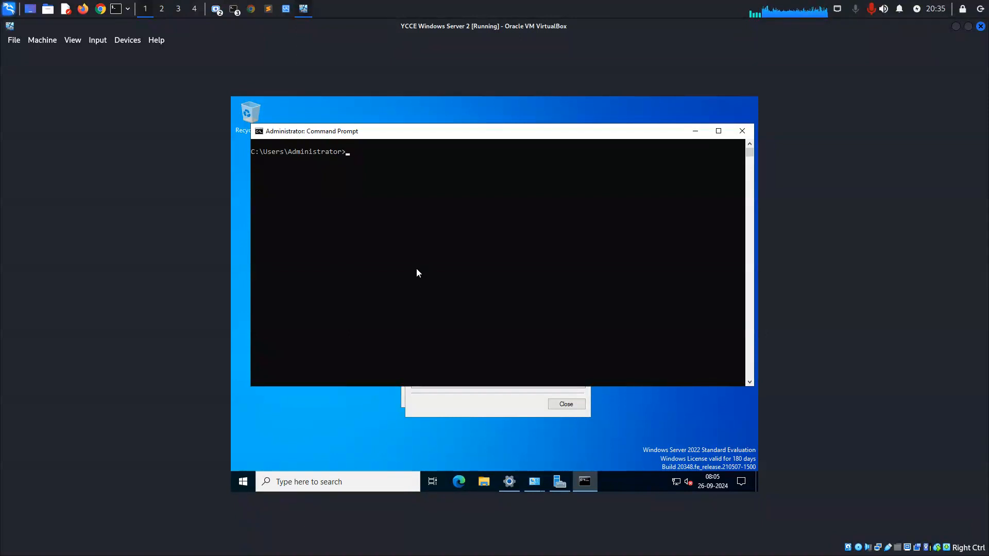
# Run ipconfig and ipconfig /all, and examine the Ethernet adapter's description, addresses and DHCPv6 client DUID.
pyautogui.write('ipconfig')
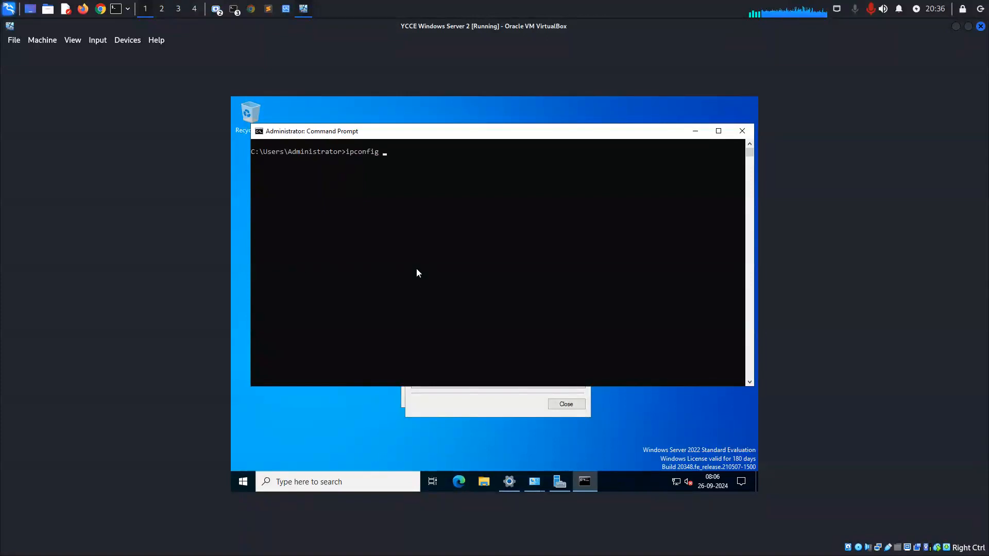
pyautogui.press('Return')
pyautogui.press('Up')
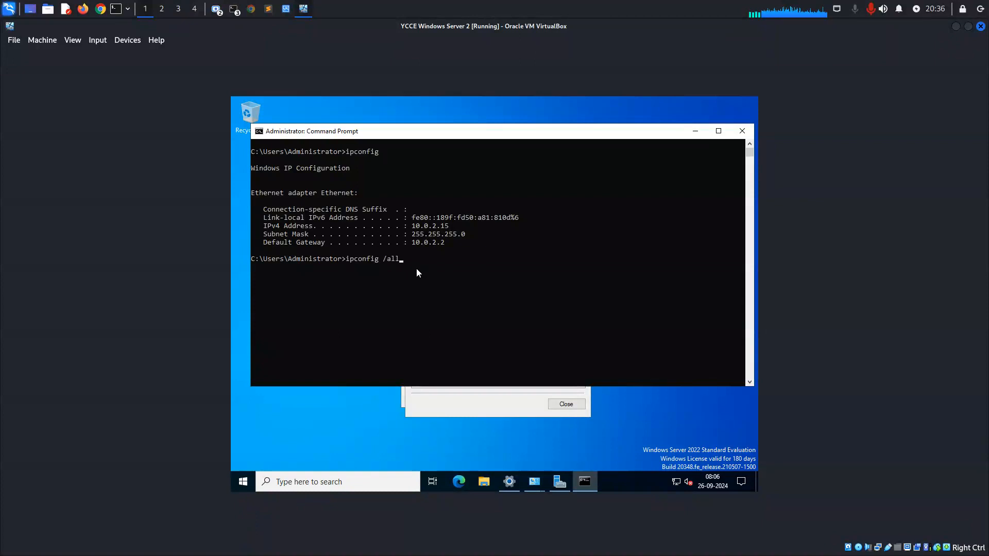
pyautogui.press('Return')
pyautogui.scroll(6, 416, 269)
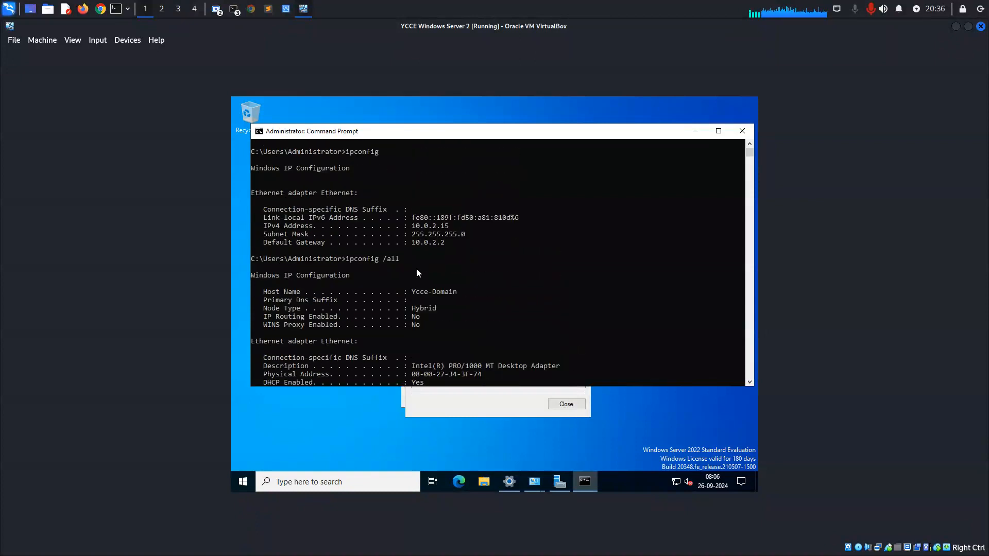
pyautogui.scroll(-9, 416, 268)
pyautogui.scroll(3, 417, 267)
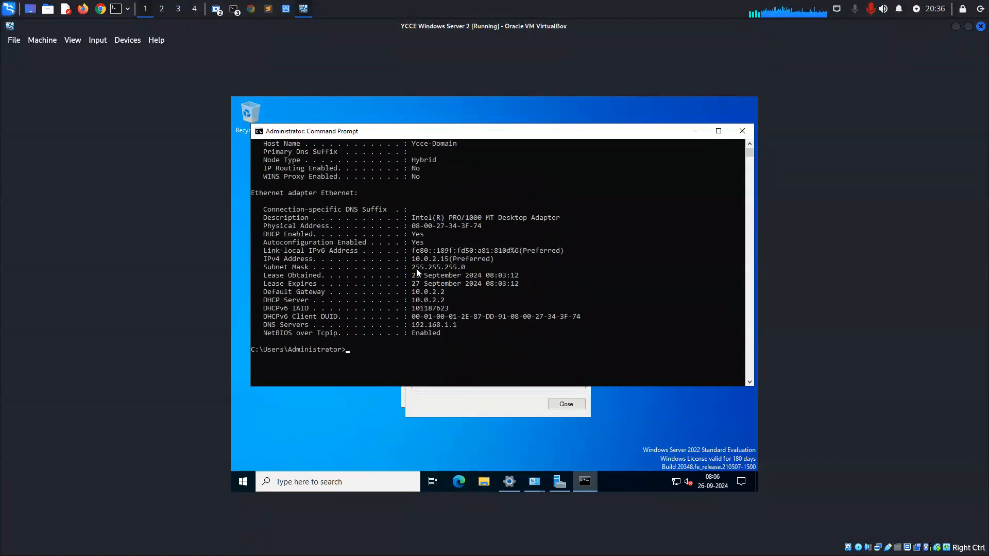
pyautogui.moveTo(409, 242); pyautogui.dragTo(556, 243)
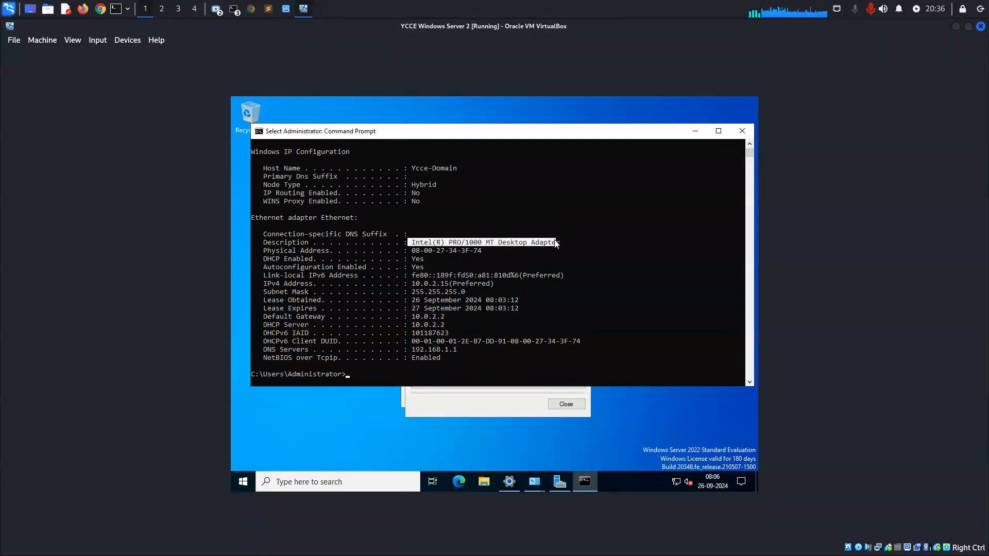
pyautogui.scroll(-2, 550, 275)
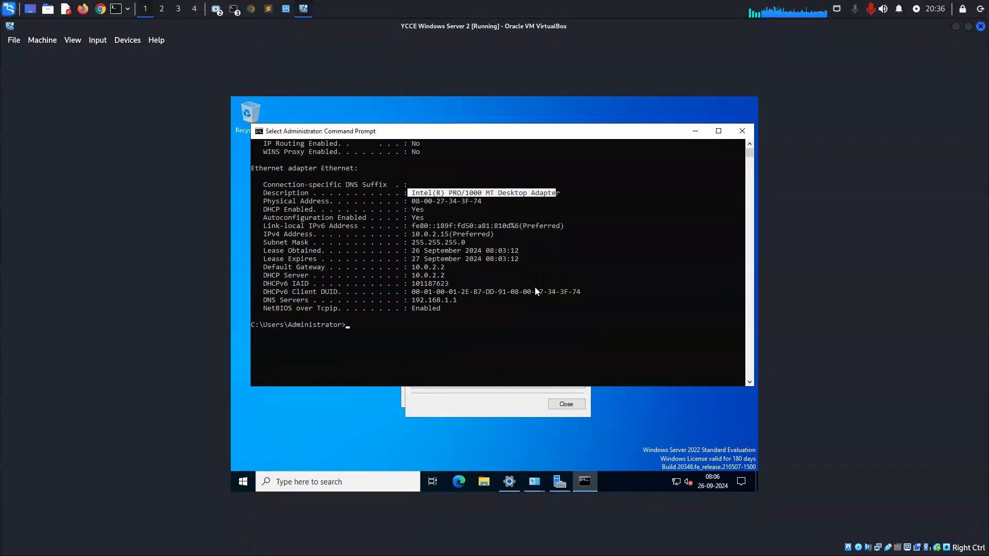
pyautogui.scroll(1, 535, 286)
pyautogui.moveTo(409, 323); pyautogui.dragTo(590, 320)
# Return to the network connection details and close them to get back to the Ethernet status.
pyautogui.click(506, 397)
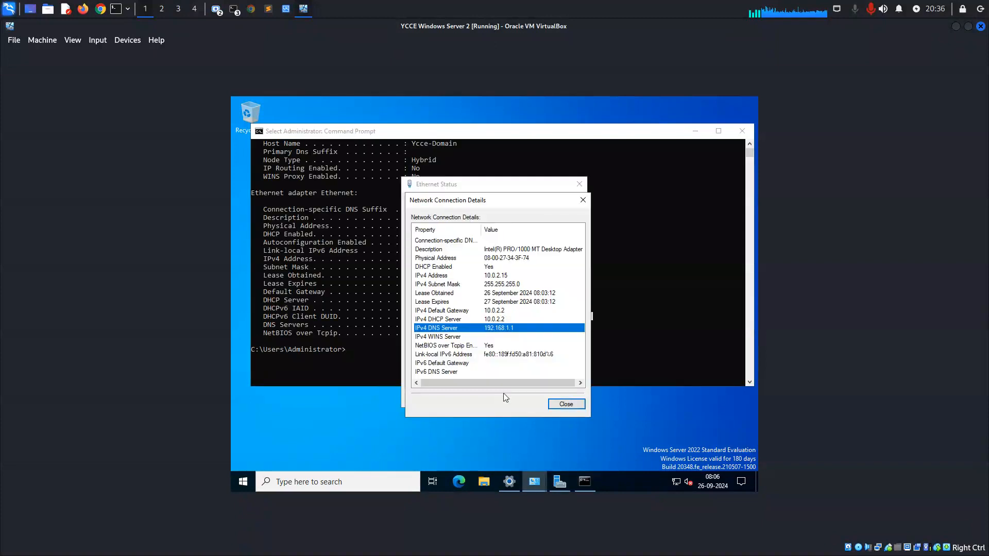
pyautogui.click(565, 404)
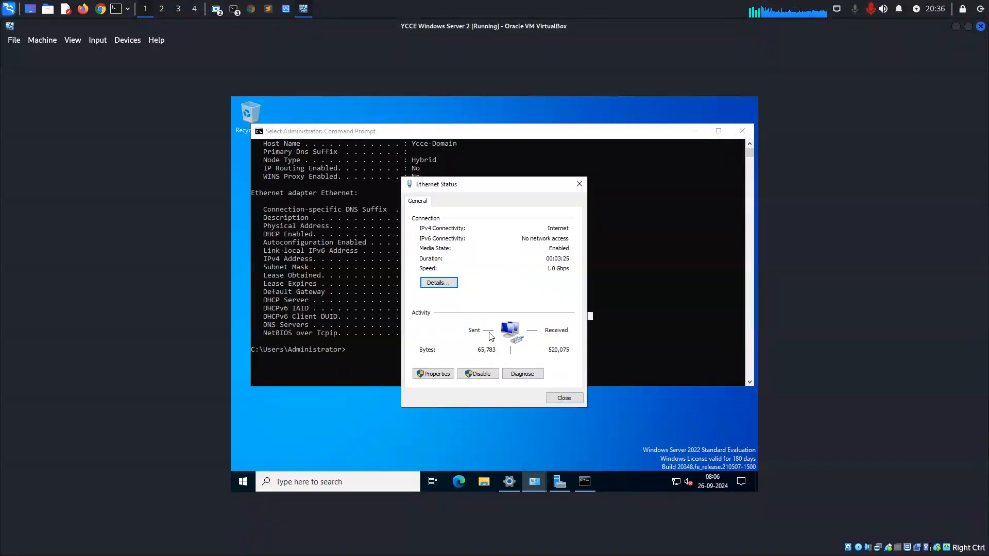
pyautogui.press('Return')
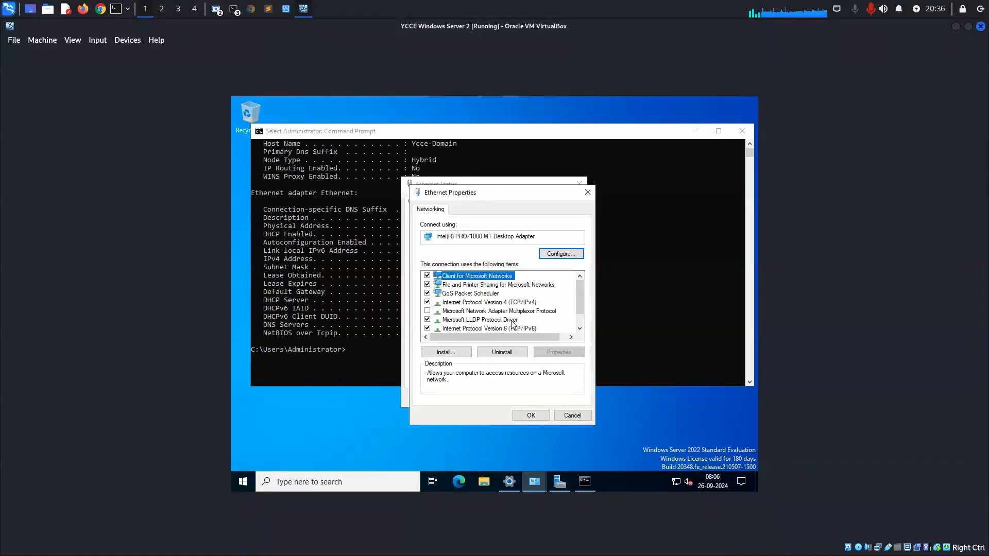
pyautogui.click(427, 328)
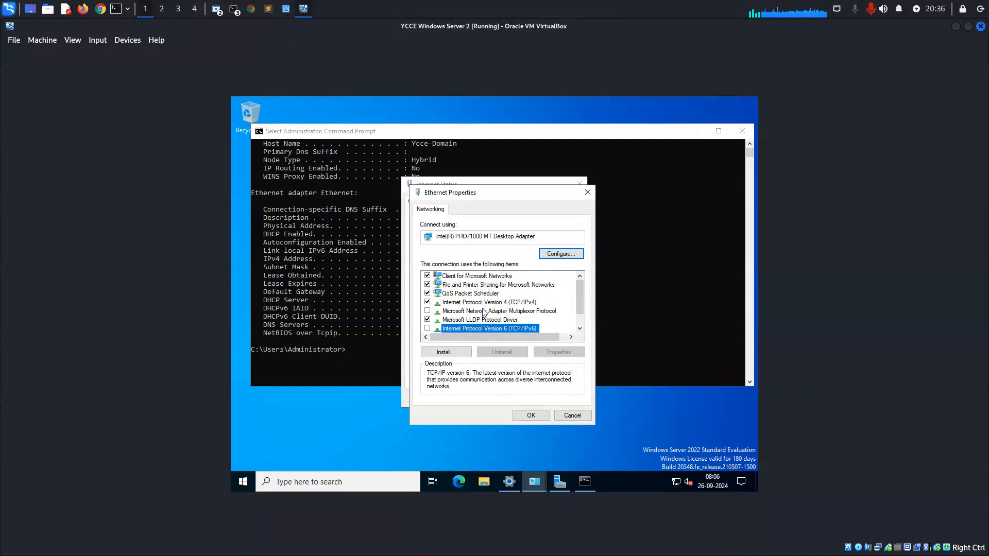
pyautogui.click(491, 303)
pyautogui.click(573, 416)
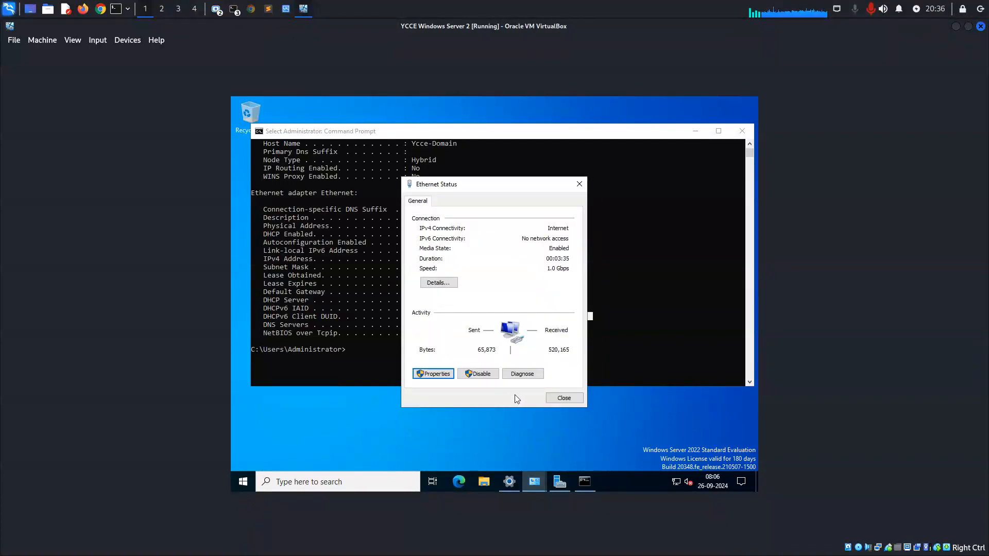
# Open the Internet Protocol Version 4 properties of the Ethernet connection and choose to use manually entered IP and DNS addresses.
pyautogui.click(441, 378)
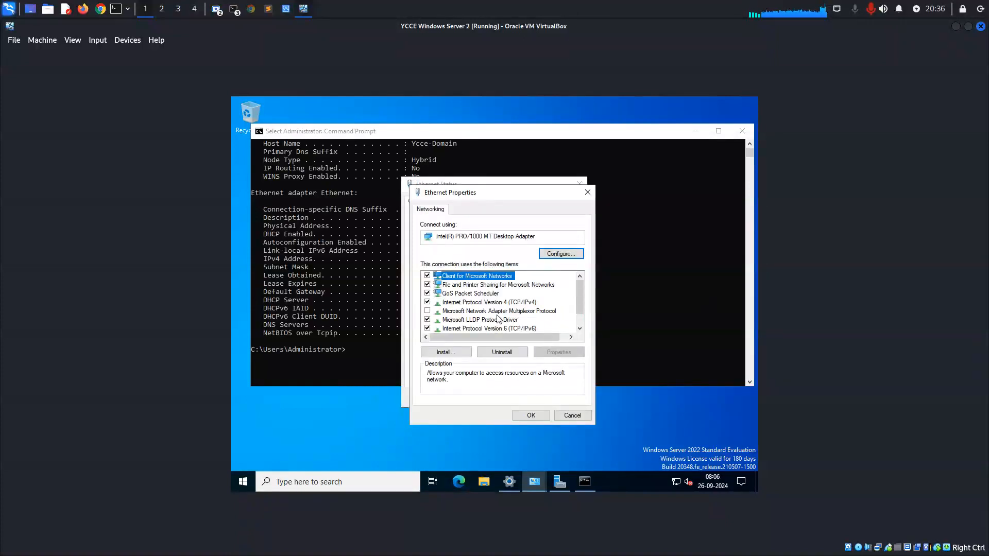
pyautogui.click(512, 305)
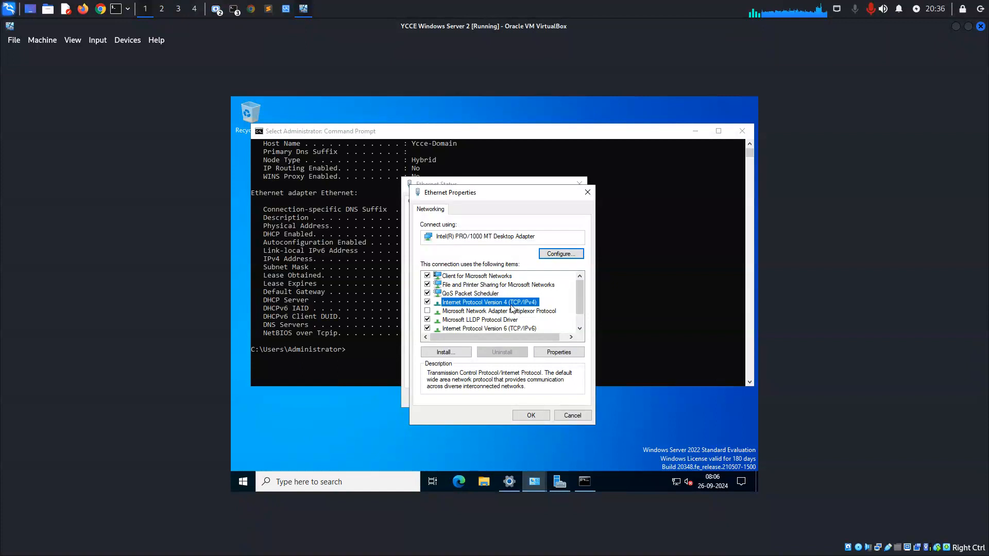
pyautogui.doubleClick(512, 305)
pyautogui.click(511, 307)
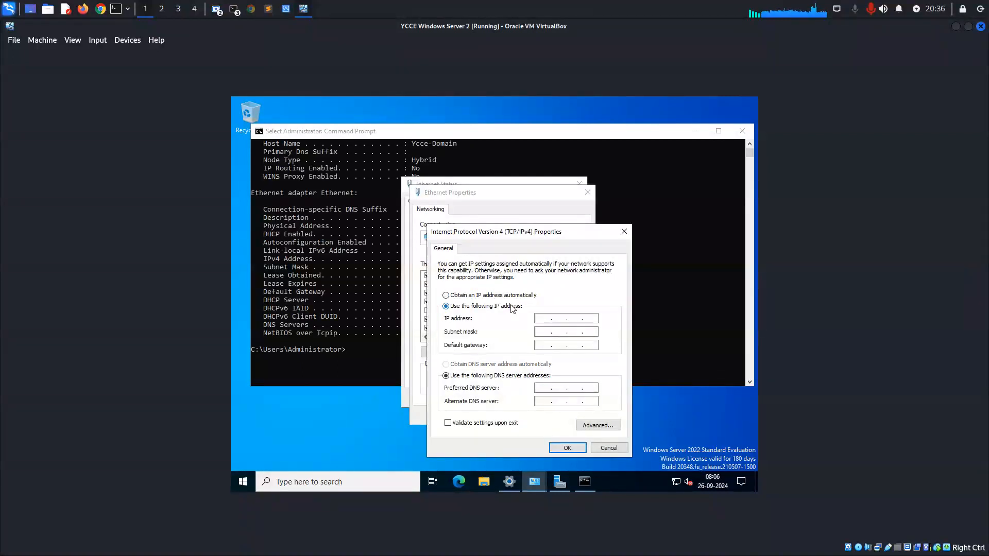
# Enable validating the IPv4 settings upon exit and move the Command Prompt window aside to expose the ipconfig values.
pyautogui.click(364, 161)
pyautogui.scroll(6, 399, 184)
pyautogui.click(552, 418)
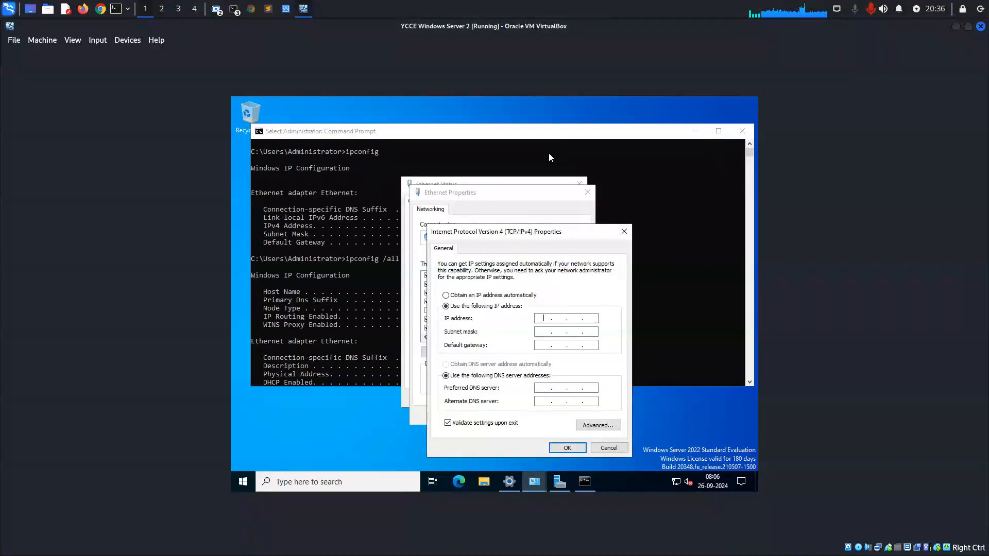
pyautogui.moveTo(471, 132); pyautogui.dragTo(299, 133)
pyautogui.click(524, 397)
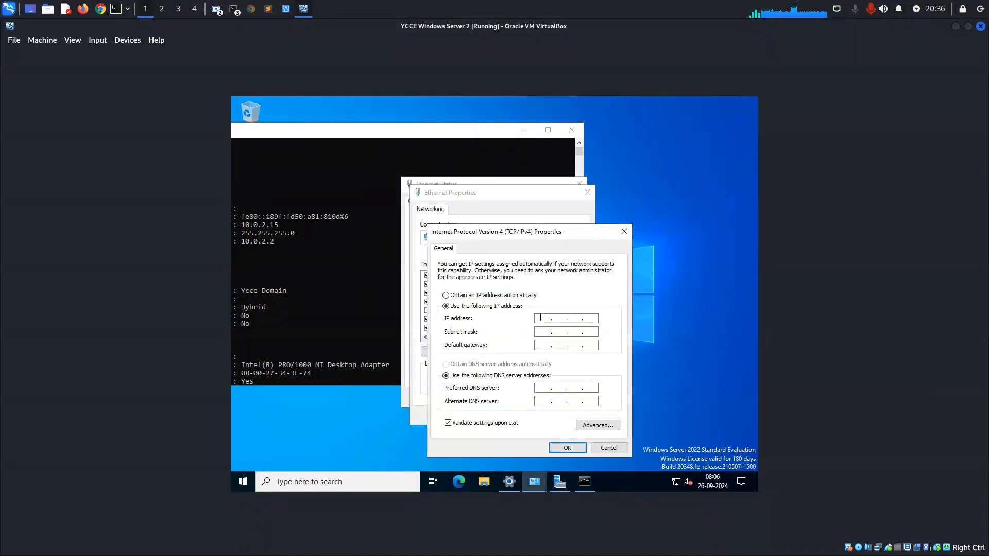
# Set the static IP address to 10.0.2.15 and the subnet mask to 255.255.255.0.
pyautogui.write('10.0.2.15')
pyautogui.press('Tab')
# Set the default gateway to 10.0.2.2.
pyautogui.press('Tab')
pyautogui.click(559, 331)
pyautogui.write('255 . 255 . 255 . 0')
pyautogui.press('Tab')
pyautogui.write('10 . 0 . 0 .')
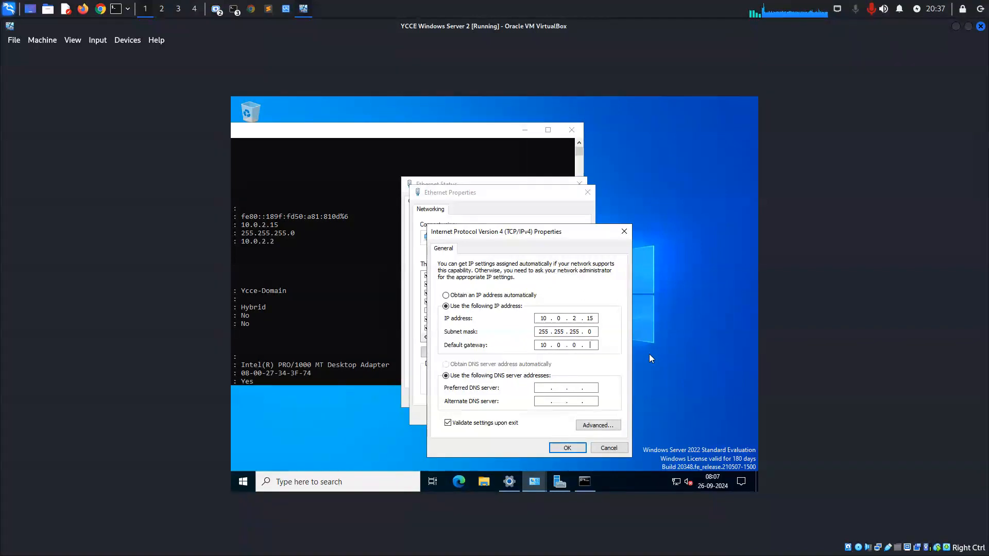
pyautogui.doubleClick(580, 349)
pyautogui.write('2 . 2')
pyautogui.press('Tab')
# Check the DNS server in the ipconfig output, and set the alternate DNS server to 192.168.1.1.
pyautogui.click(380, 357)
pyautogui.scroll(-9, 379, 356)
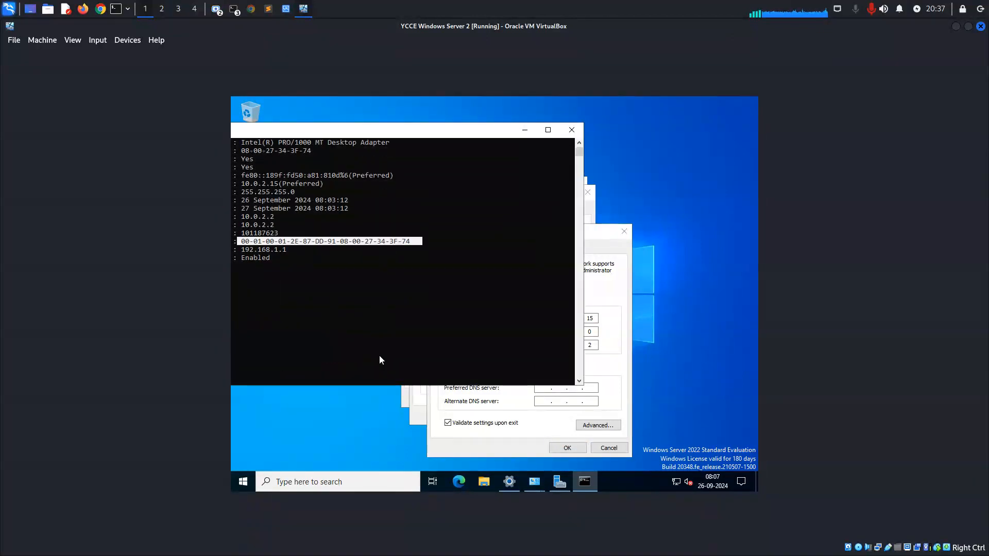
pyautogui.moveTo(324, 133); pyautogui.dragTo(474, 129)
pyautogui.click(524, 436)
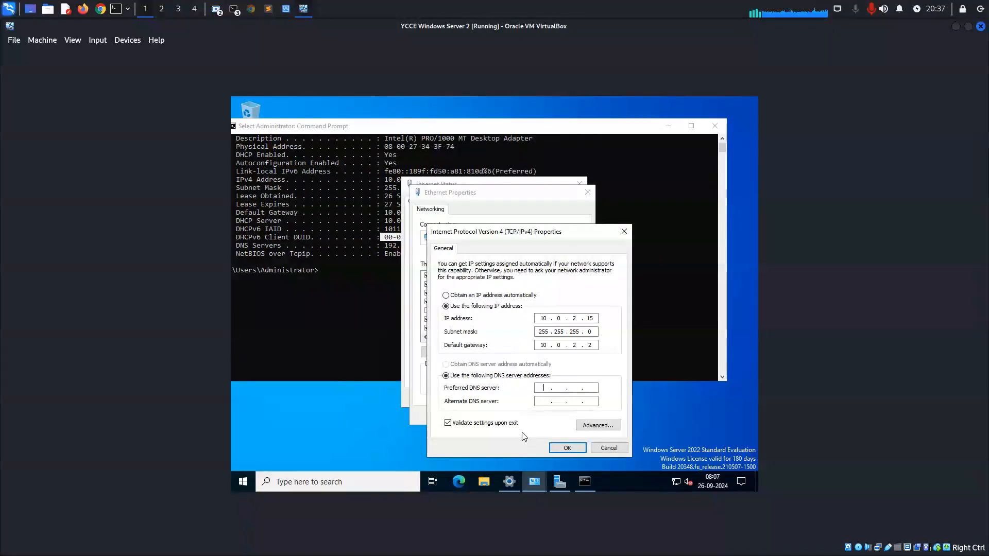
pyautogui.click(543, 400)
pyautogui.write('192 . 168 . 1 . 1')
# Set the preferred DNS server to 10.0.2.2 and apply the IPv4 settings and Ethernet properties.
pyautogui.click(543, 387)
pyautogui.write('10 . 0 . 21')
pyautogui.press('BackSpace')
pyautogui.write('.2.2')
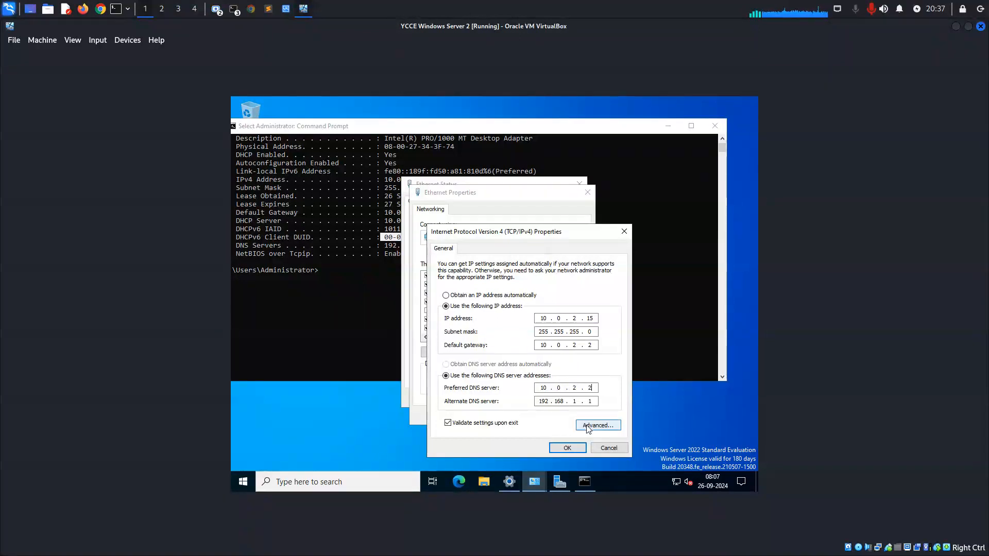
pyautogui.click(567, 447)
pyautogui.click(528, 415)
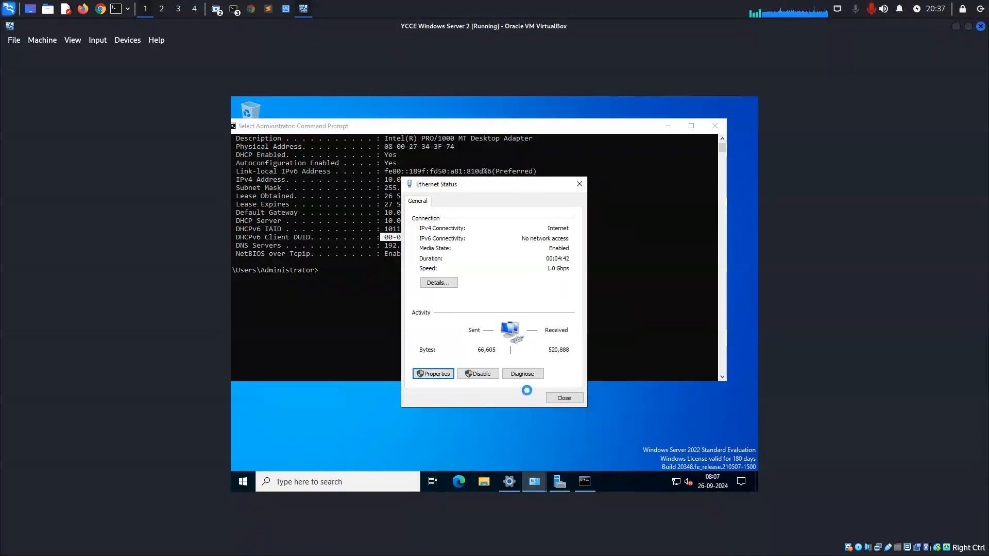
# Disable Internet Protocol Version 6 for the Ethernet connection, then close its status window and cancel the network diagnostics.
pyautogui.click(443, 376)
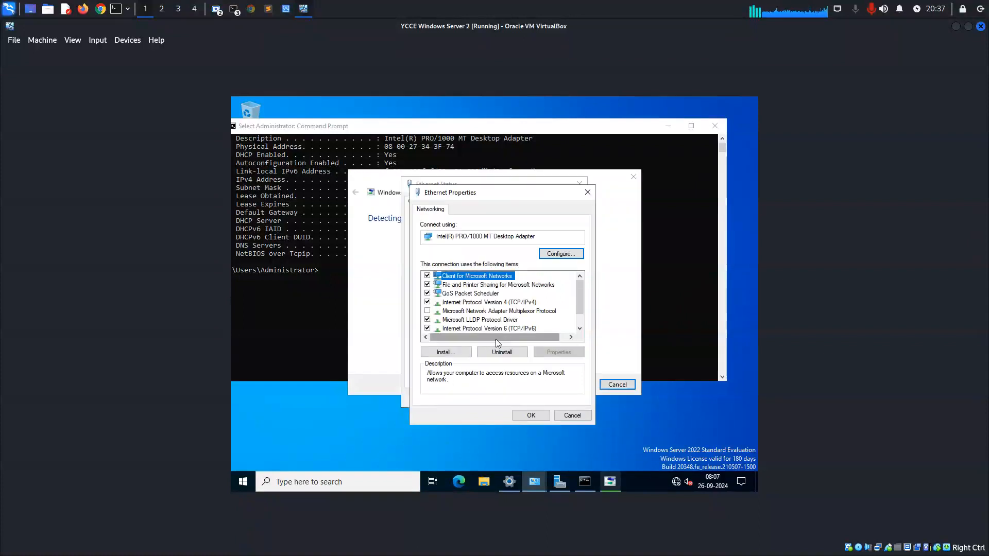
pyautogui.click(506, 329)
pyautogui.click(427, 328)
pyautogui.click(531, 414)
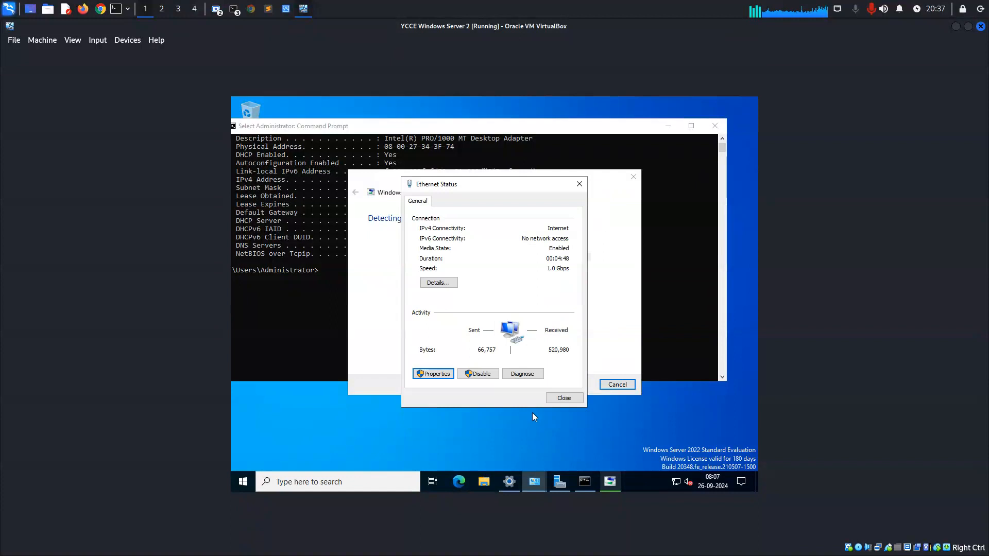
pyautogui.click(558, 401)
pyautogui.click(601, 387)
# Clear the Command Prompt screen and run ipconfig to check the Ethernet adapter's address.
pyautogui.click(521, 289)
pyautogui.write('cle')
pyautogui.press('BackSpace')
pyautogui.write('s')
pyautogui.press('Return')
pyautogui.write('ipc')
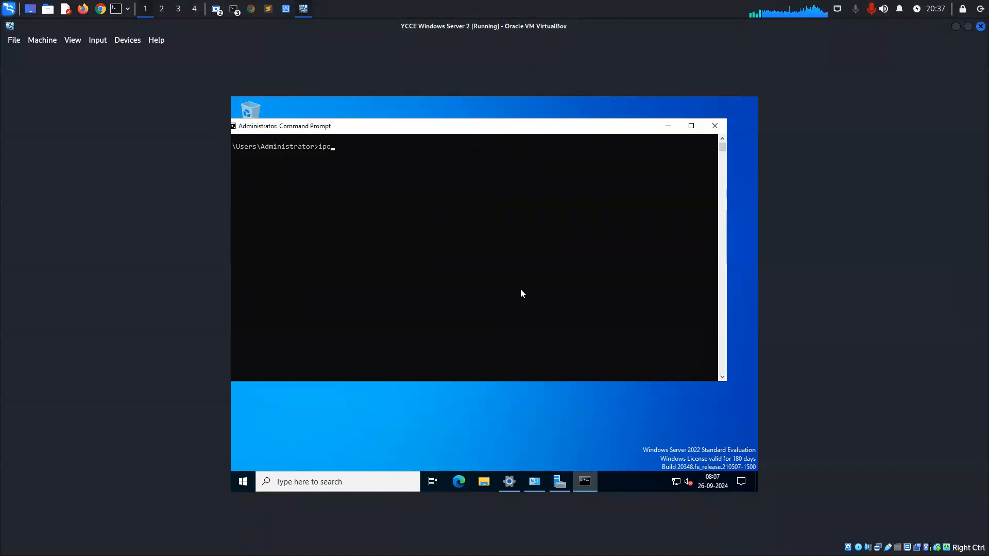
pyautogui.write('onfig')
pyautogui.press('Return')
pyautogui.moveTo(383, 212); pyautogui.dragTo(420, 212)
pyautogui.click(613, 254)
# Close Command Prompt, Settings, Network Connections and Server Manager, dismissing the Windows Admin Center message.
pyautogui.click(715, 126)
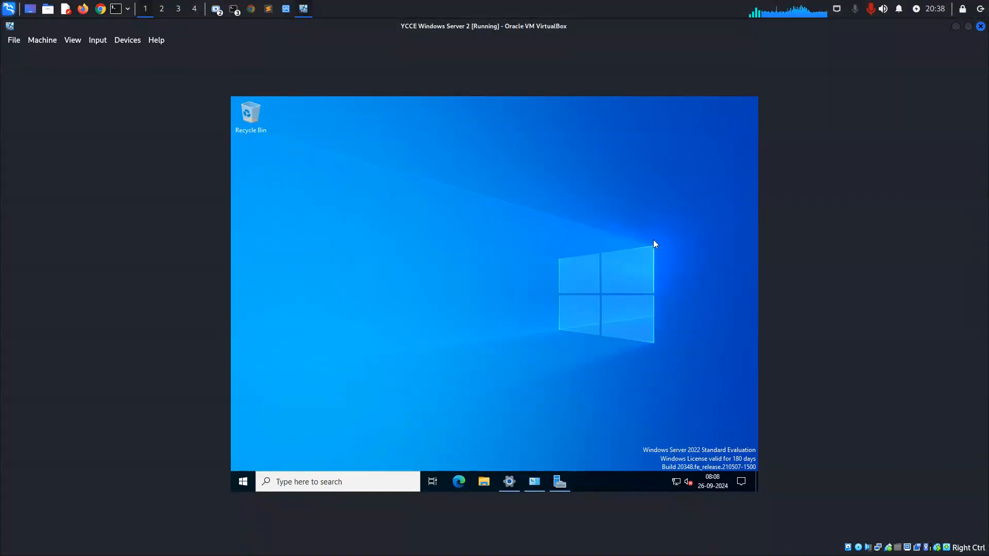
pyautogui.click(510, 479)
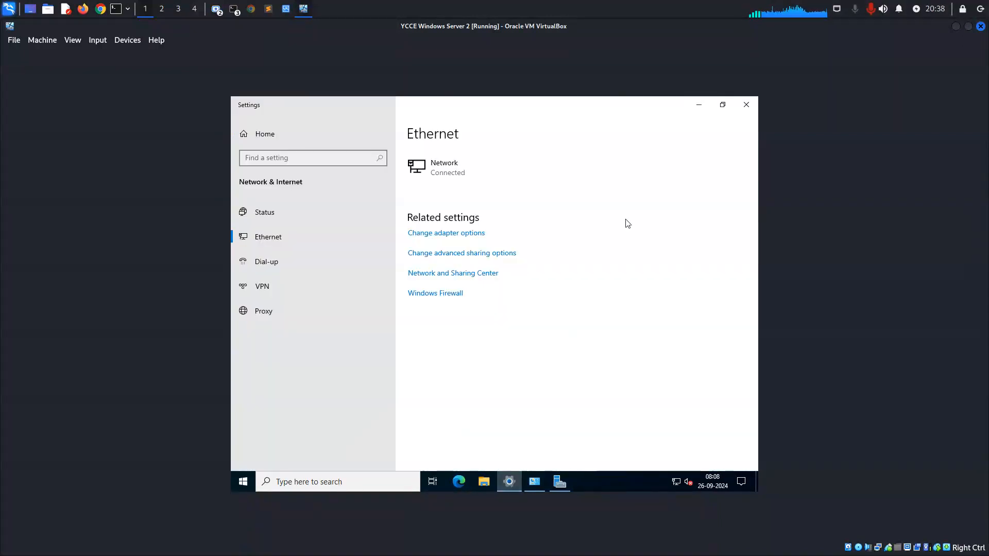
pyautogui.click(746, 105)
pyautogui.click(513, 480)
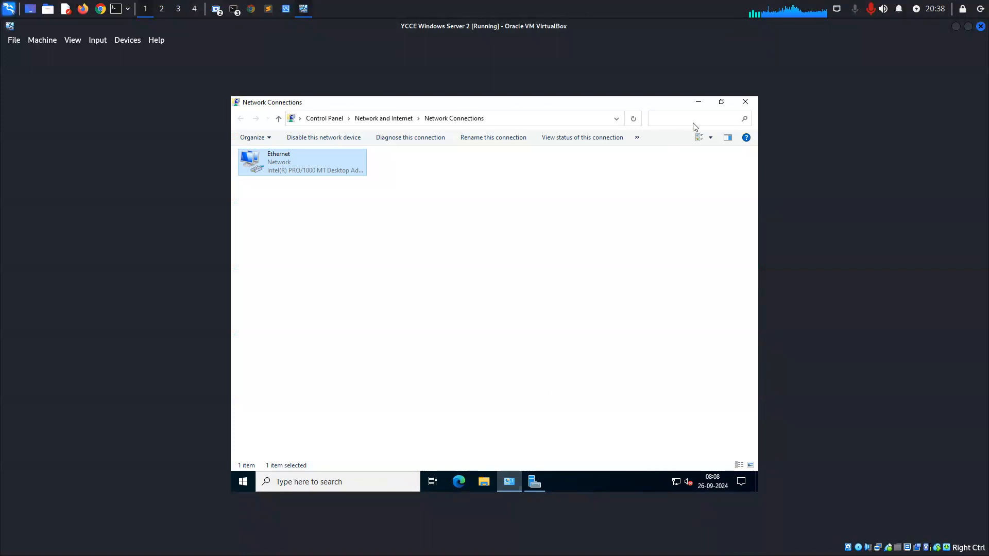
pyautogui.click(744, 102)
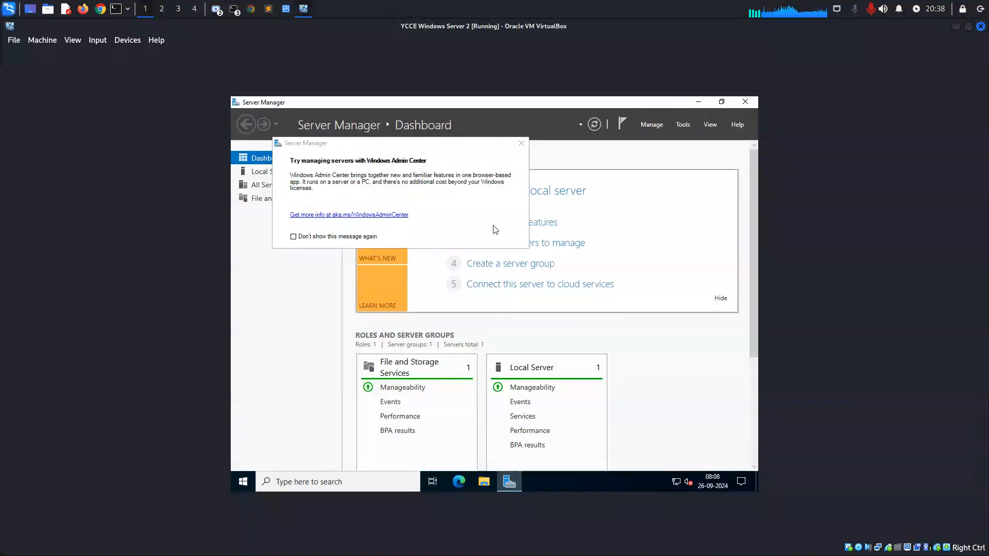
pyautogui.click(520, 143)
pyautogui.click(745, 102)
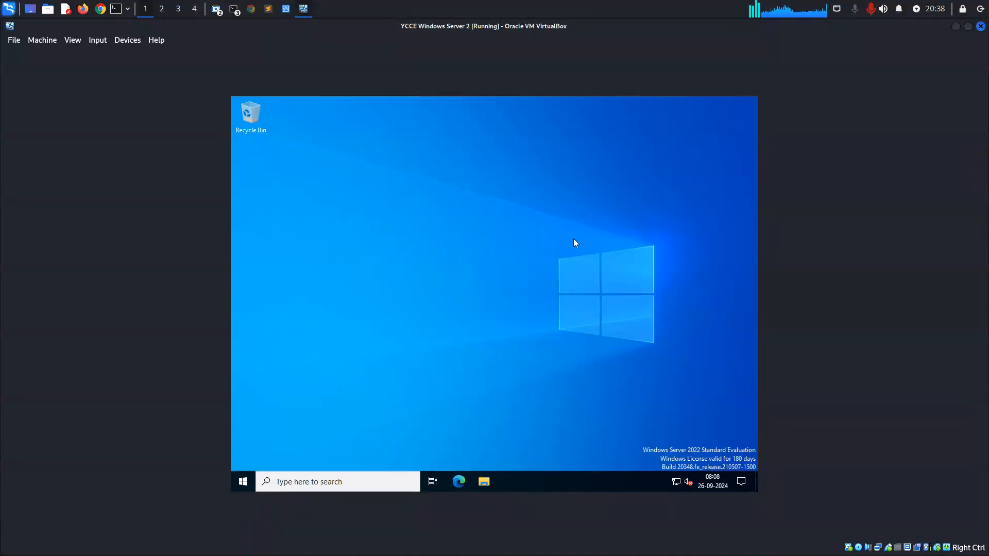
# Examine the available display resolutions in Display settings and the virtual machine's device options, and close Settings.
pyautogui.rightClick(486, 258)
pyautogui.click(524, 340)
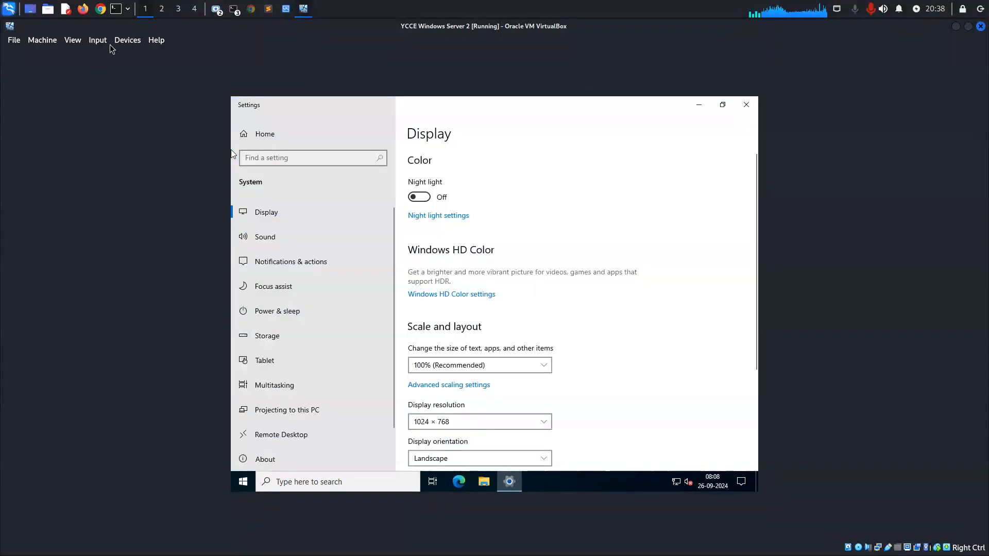
pyautogui.click(106, 42)
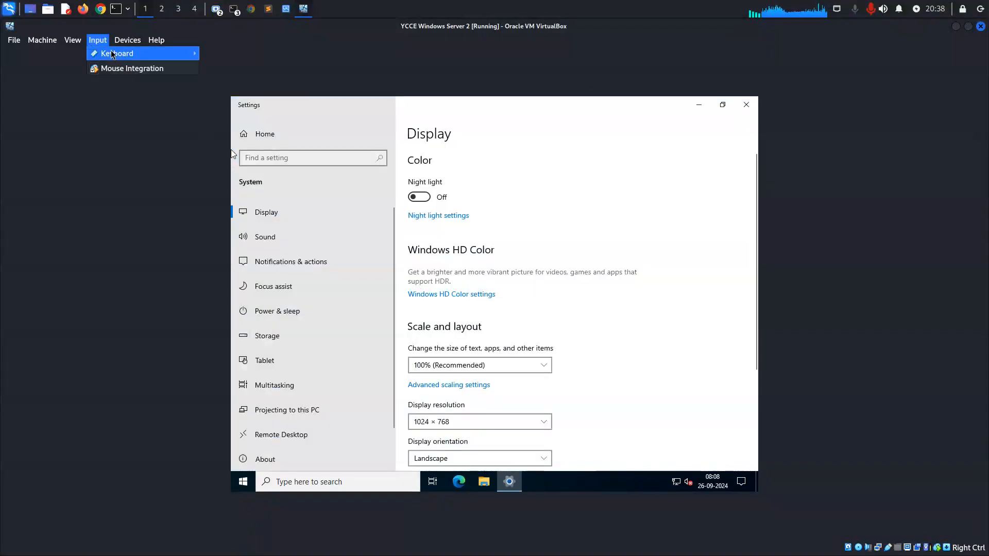
pyautogui.moveTo(110, 52)
pyautogui.moveTo(138, 42)
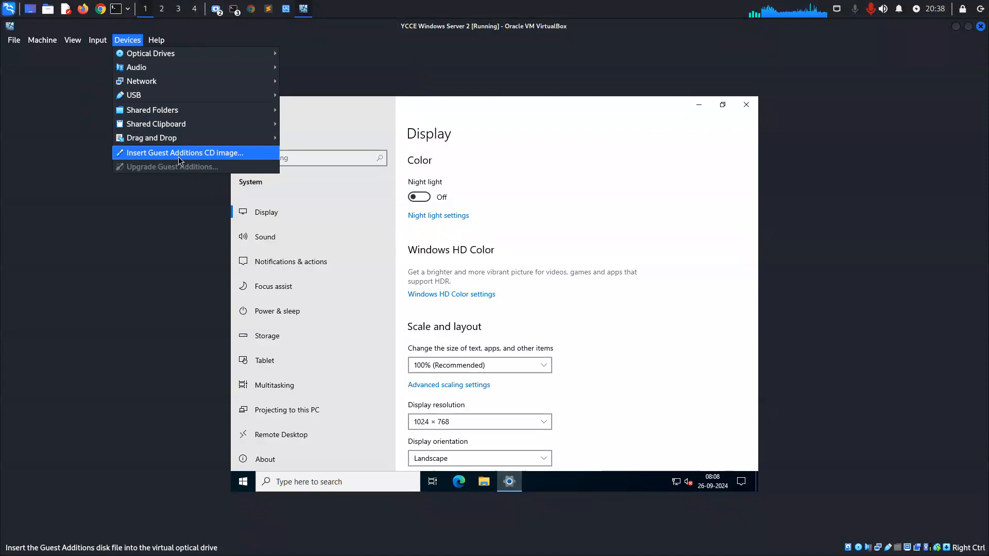
pyautogui.click(449, 210)
pyautogui.scroll(-3, 490, 289)
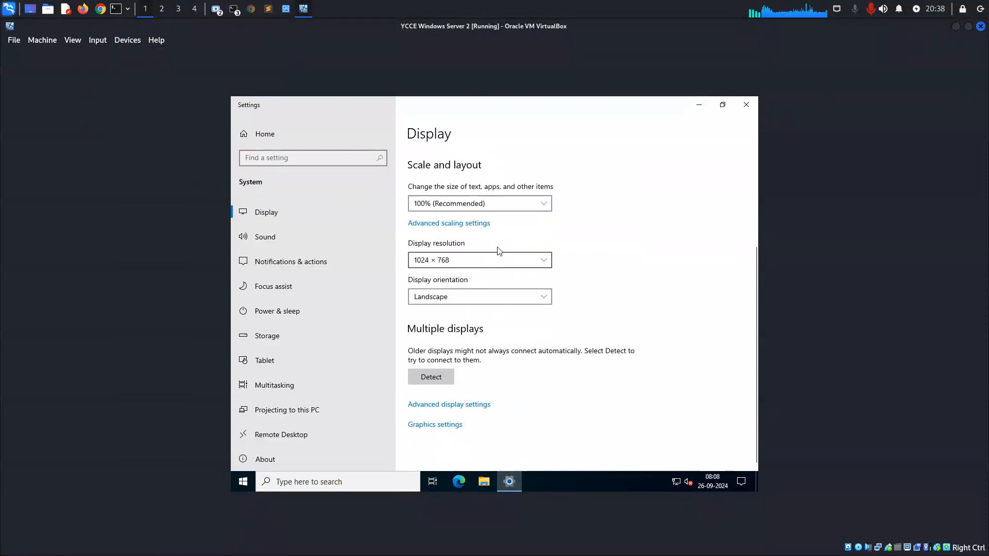
pyautogui.click(493, 259)
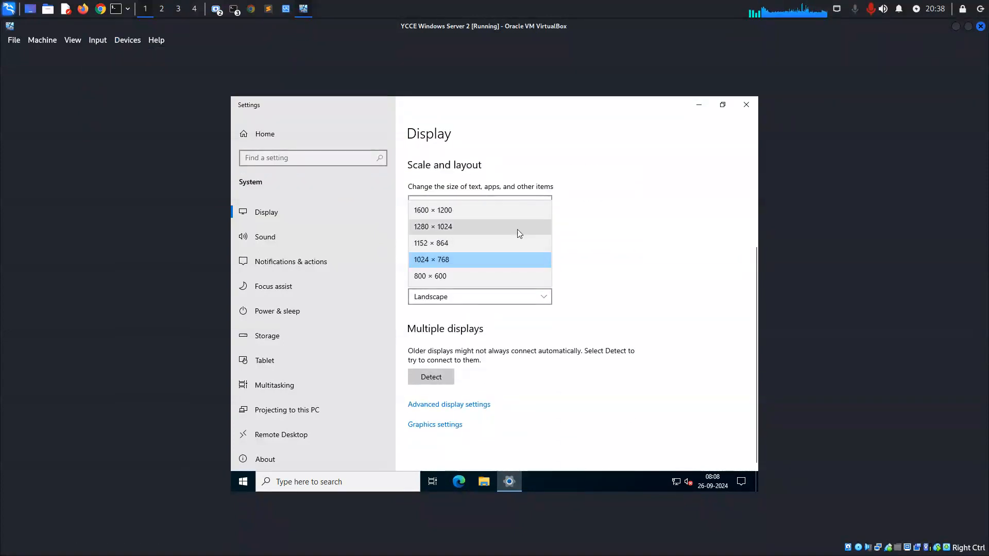
pyautogui.click(647, 230)
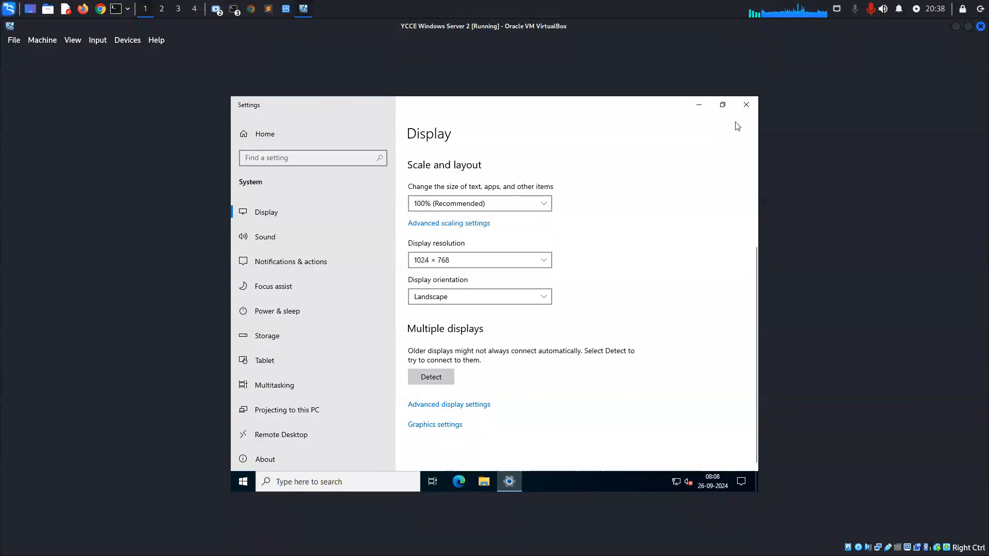
pyautogui.click(745, 104)
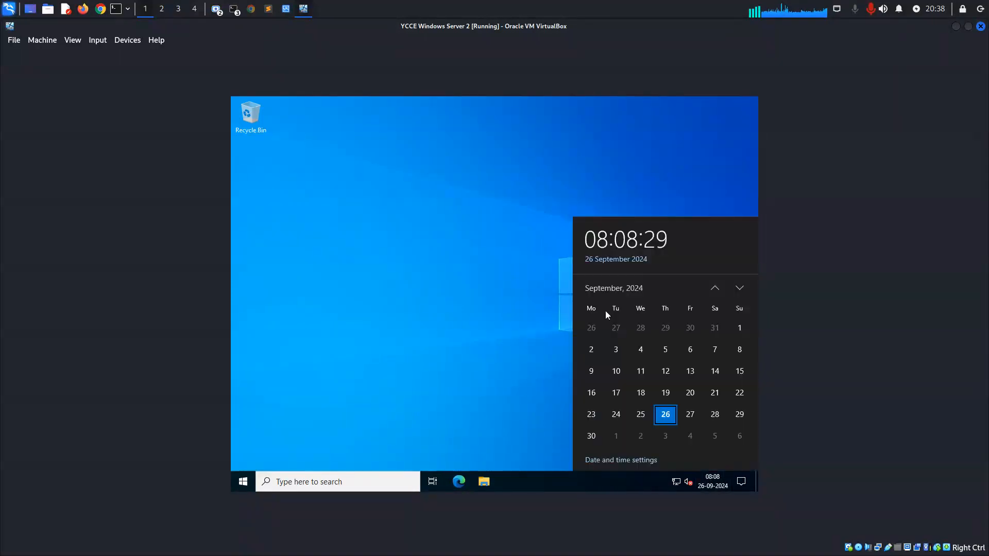
# Dismiss the calendar and close File Explorer to return to the desktop.
pyautogui.click(404, 273)
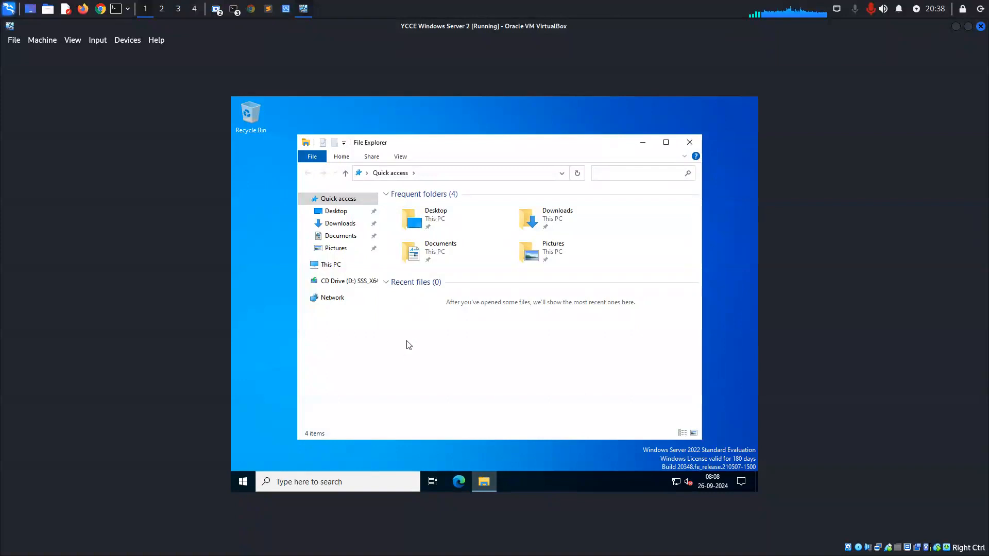
pyautogui.click(689, 143)
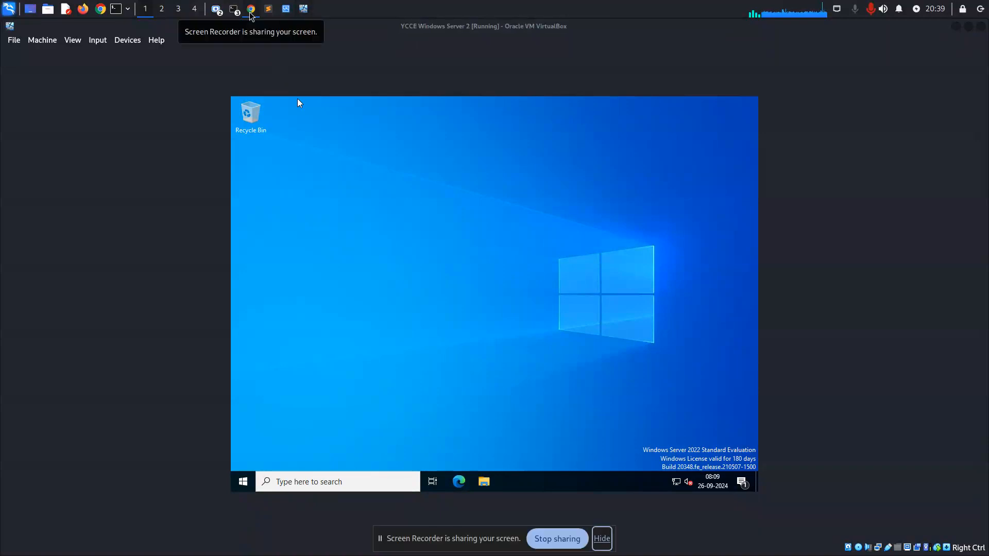
pyautogui.click(216, 9)
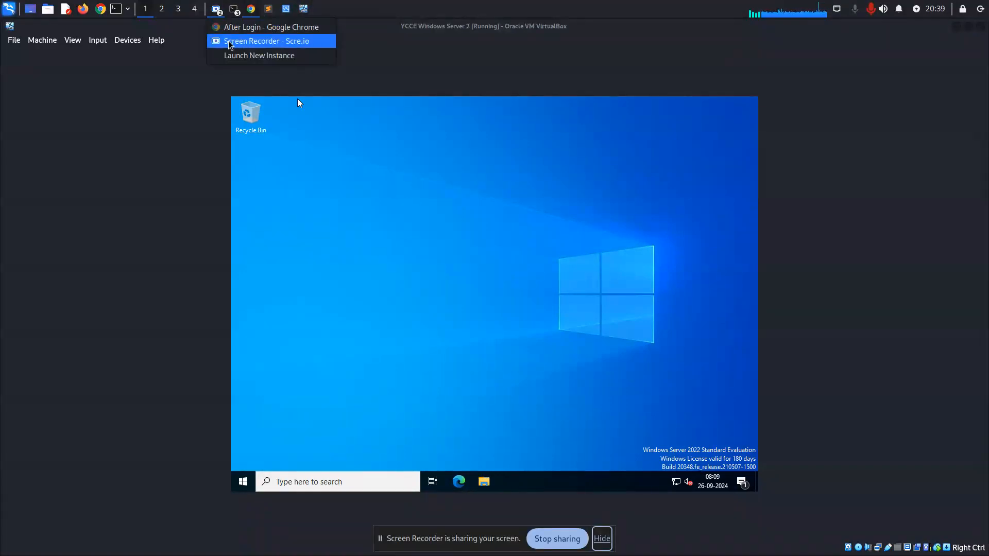